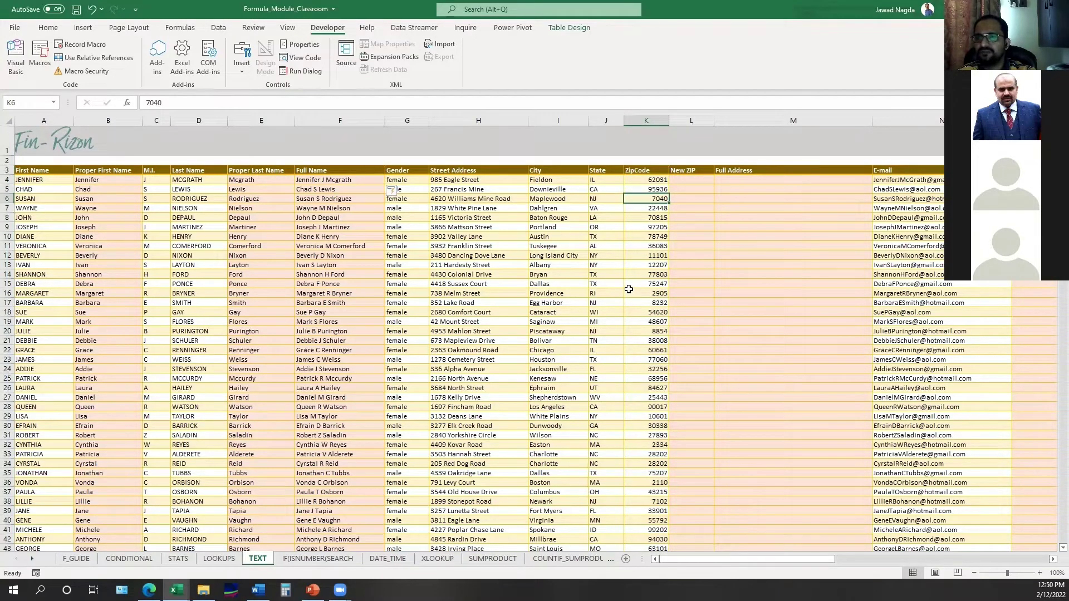
- Re-enter ZipCode 7040 in K6 as 07040 to see Excel drop the leading zero
key("F2")
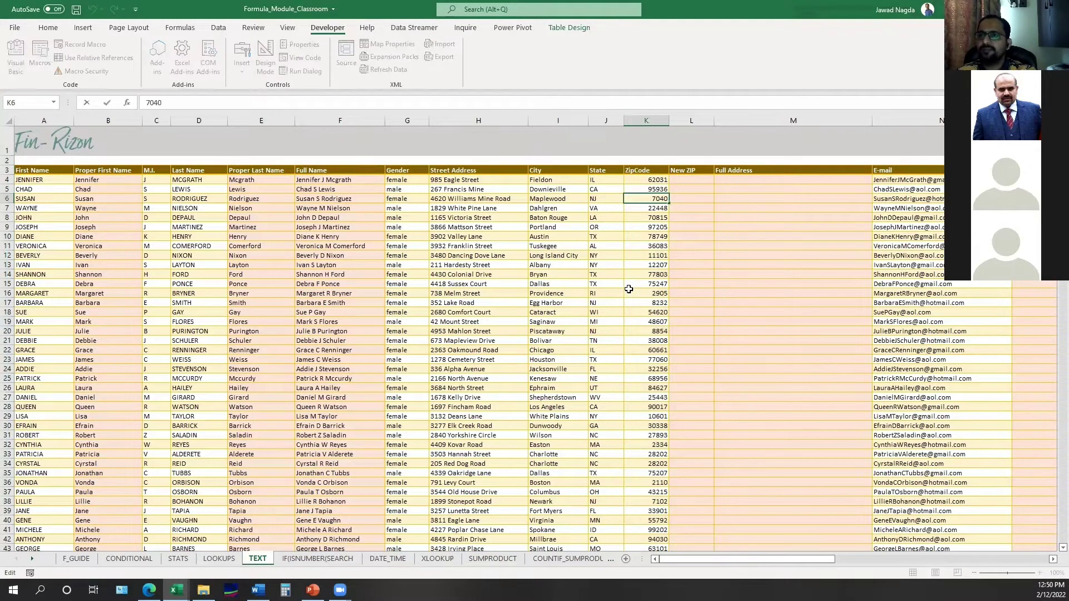
key("Home")
type("0")
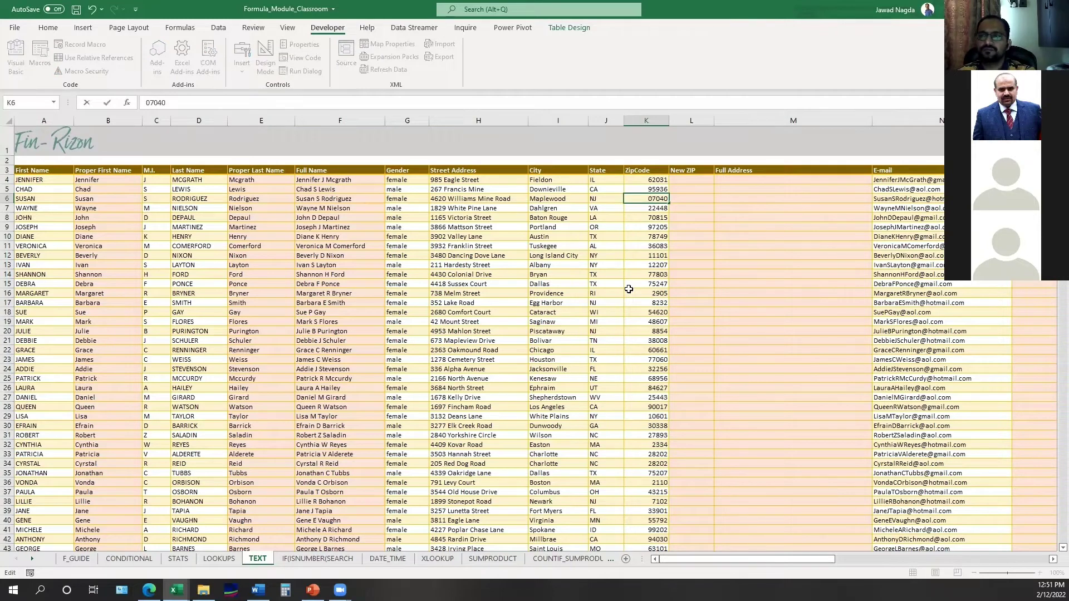
key("Home")
key("shift+Right")
key("shift+Right")
key("shift+Right")
key("shift+Right")
key("shift+Right")
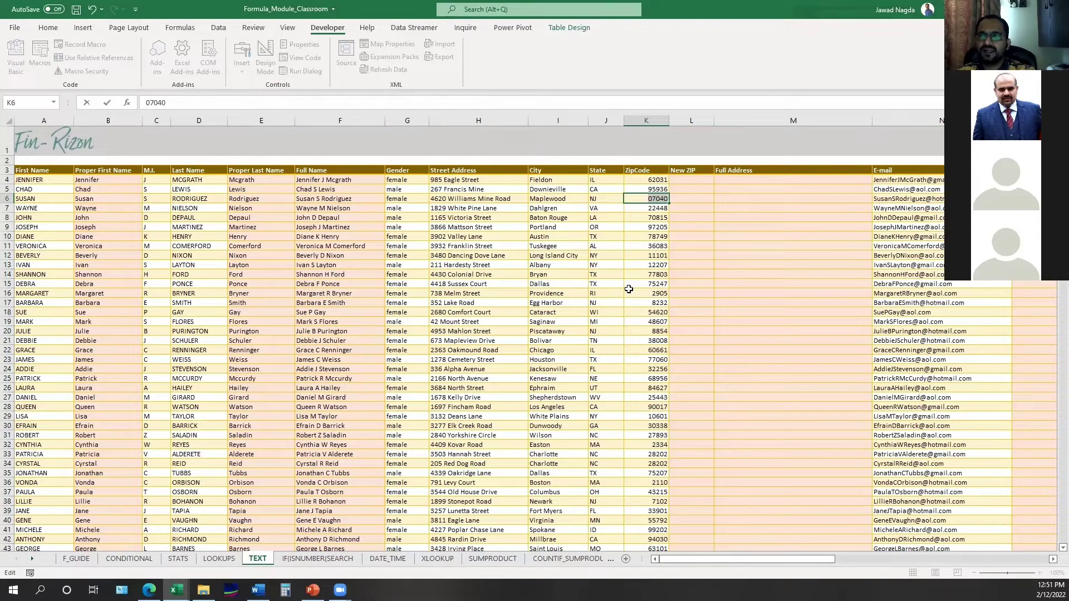
key("Return")
key("Up")
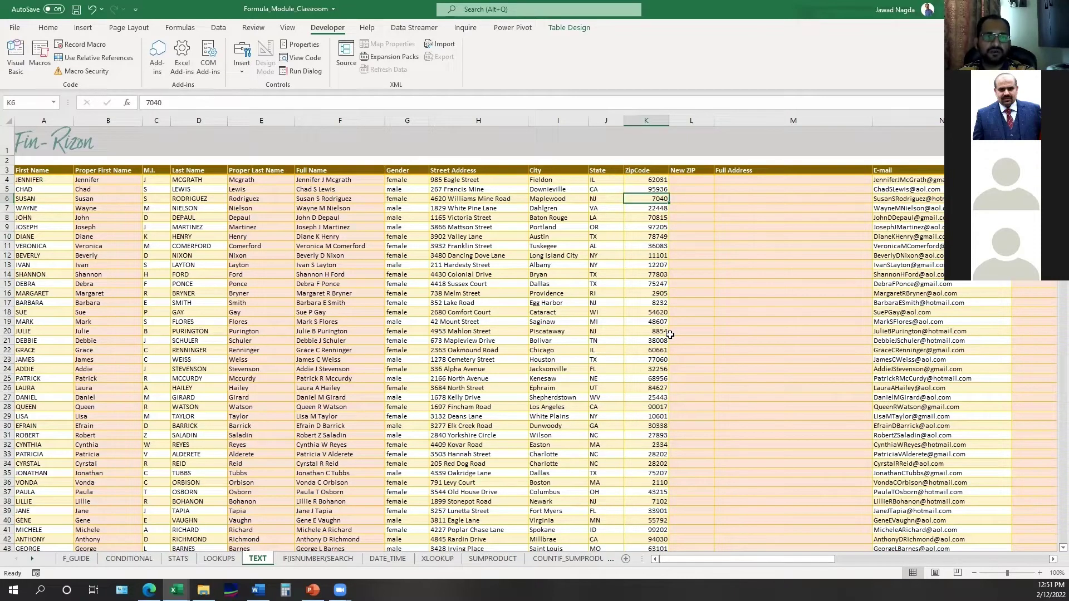
key("Up")
key("Up")
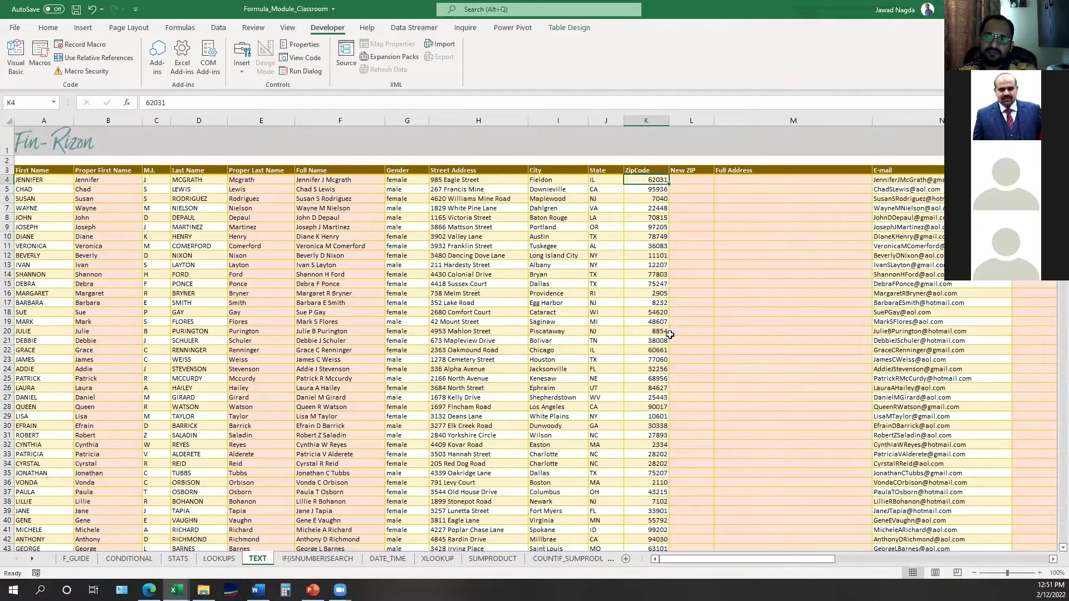
key("ctrl+shift+Down")
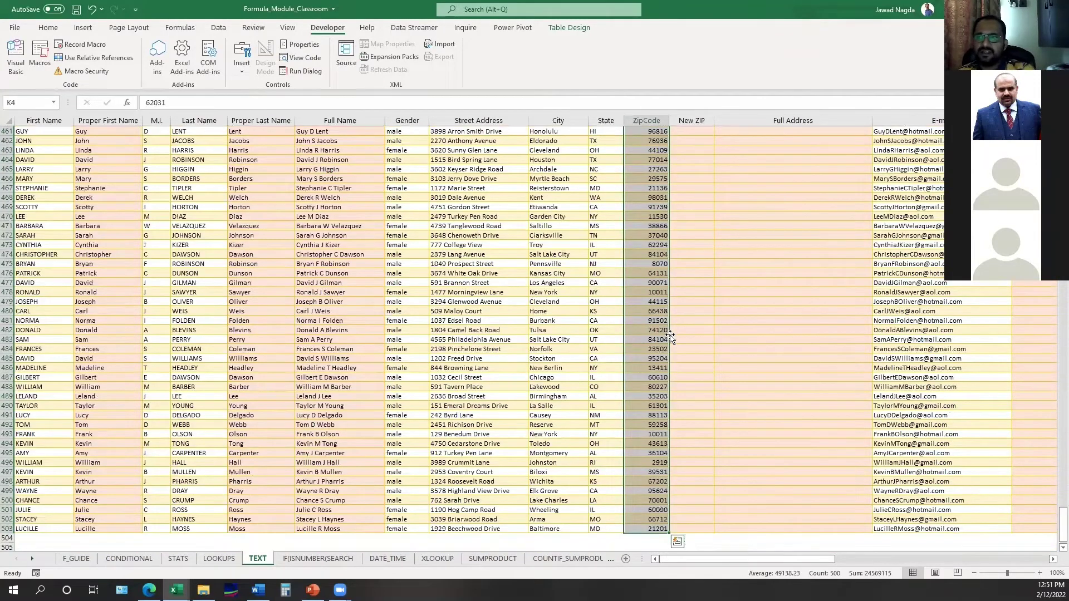
key("ctrl+shift+Up")
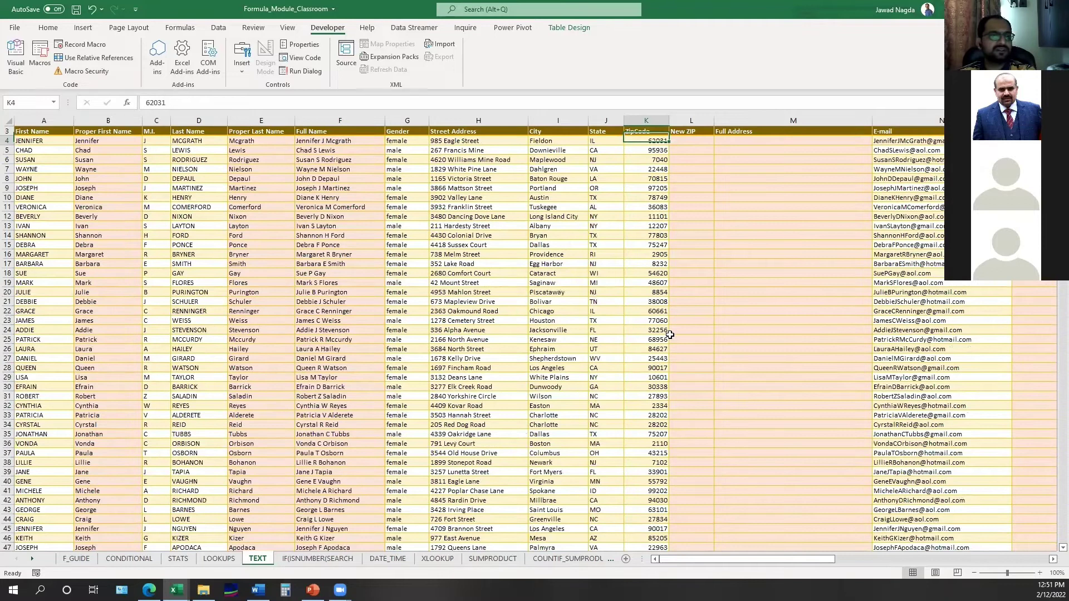
key("Down")
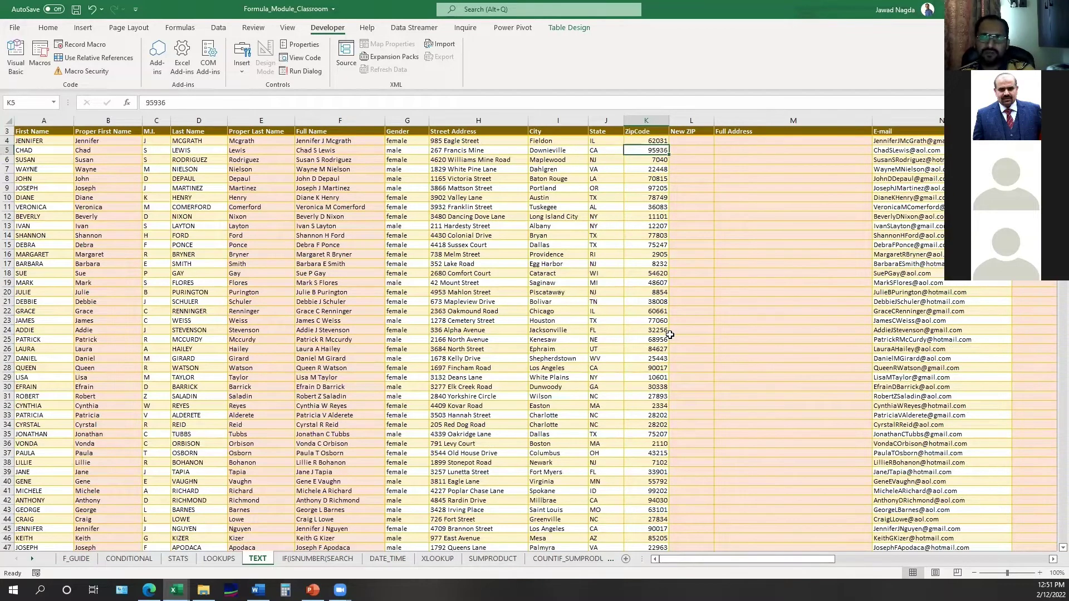
key("Up")
key("Up")
key("Up")
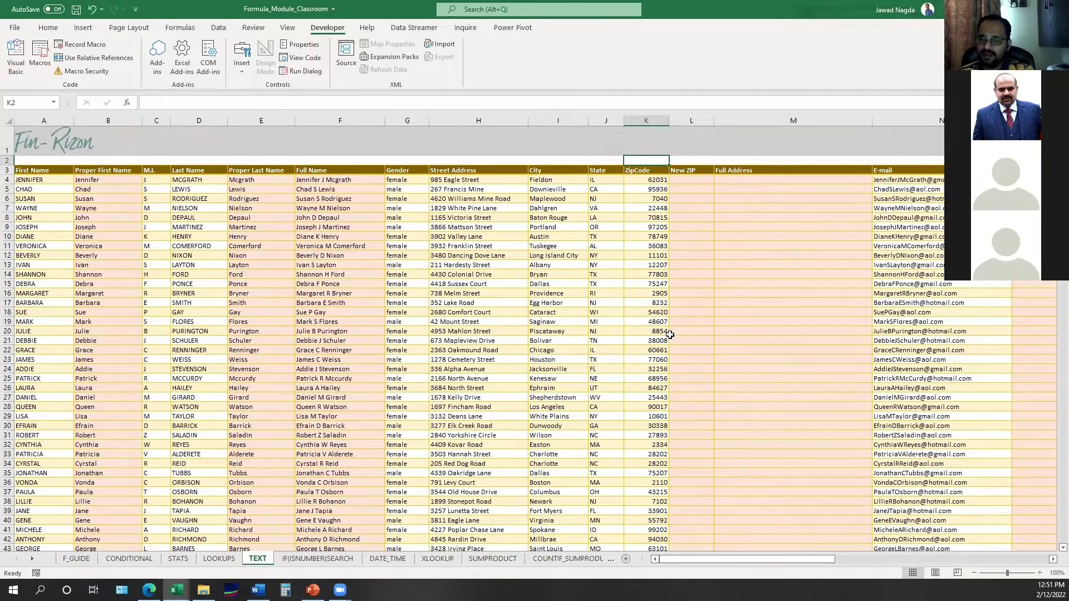
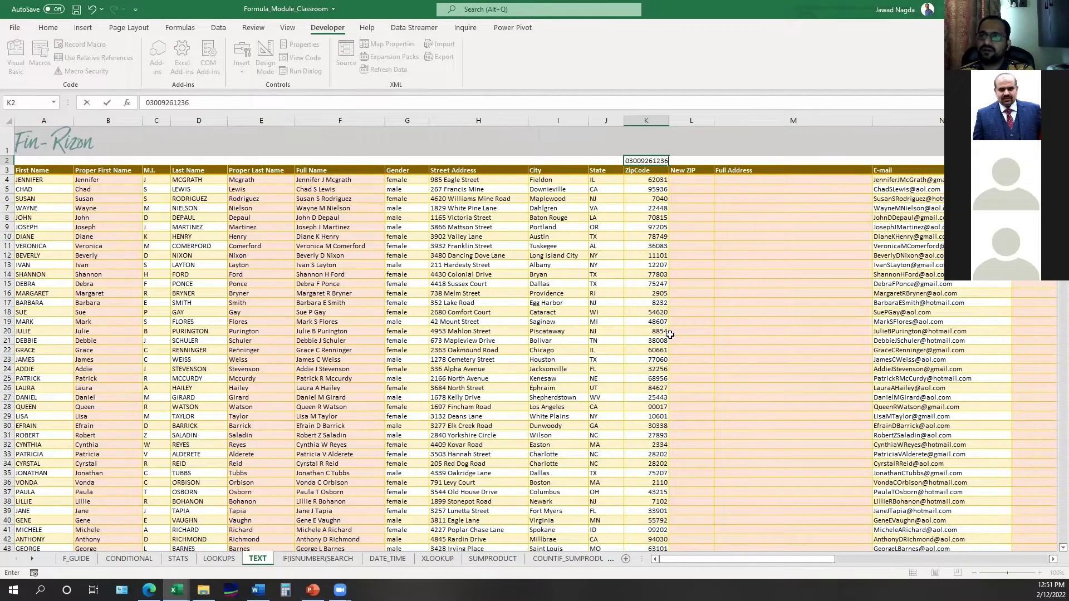
key("Return")
key("Up")
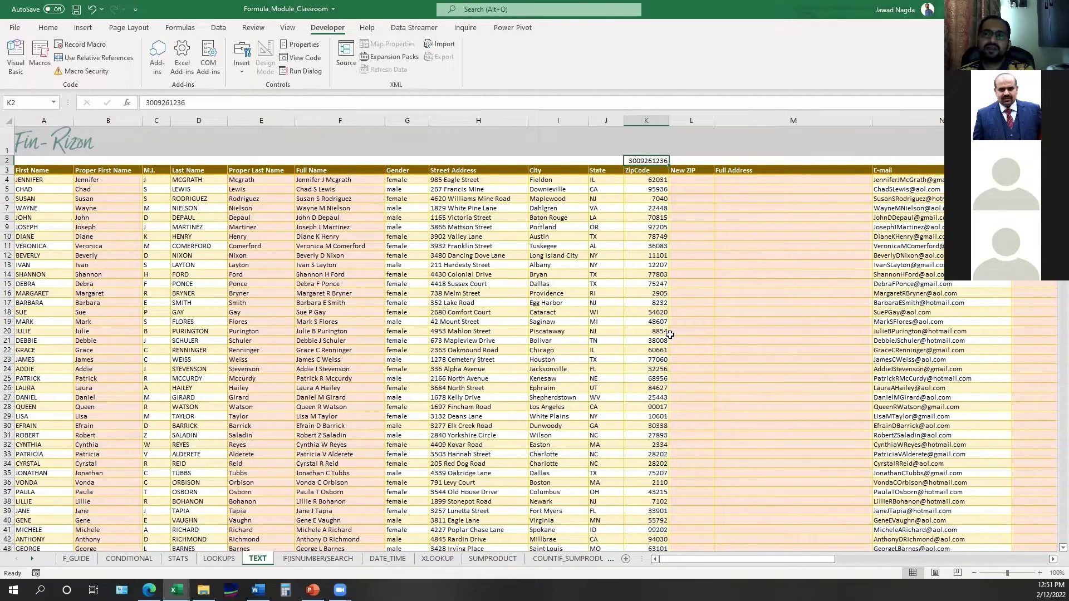
key("Delete")
key("Down")
key("Down")
key("Down")
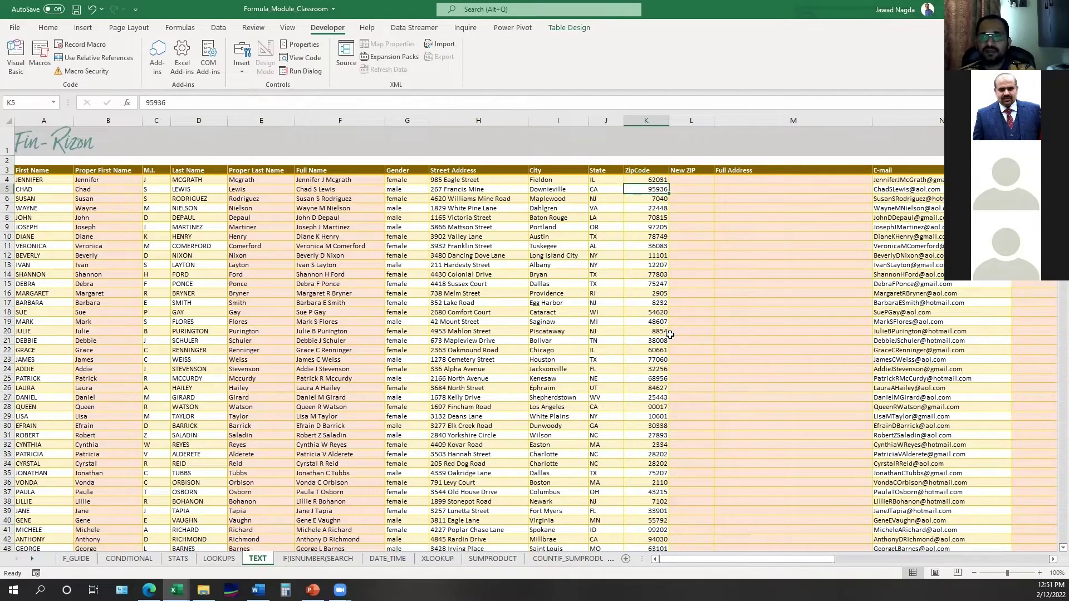
key("Down")
key("F2")
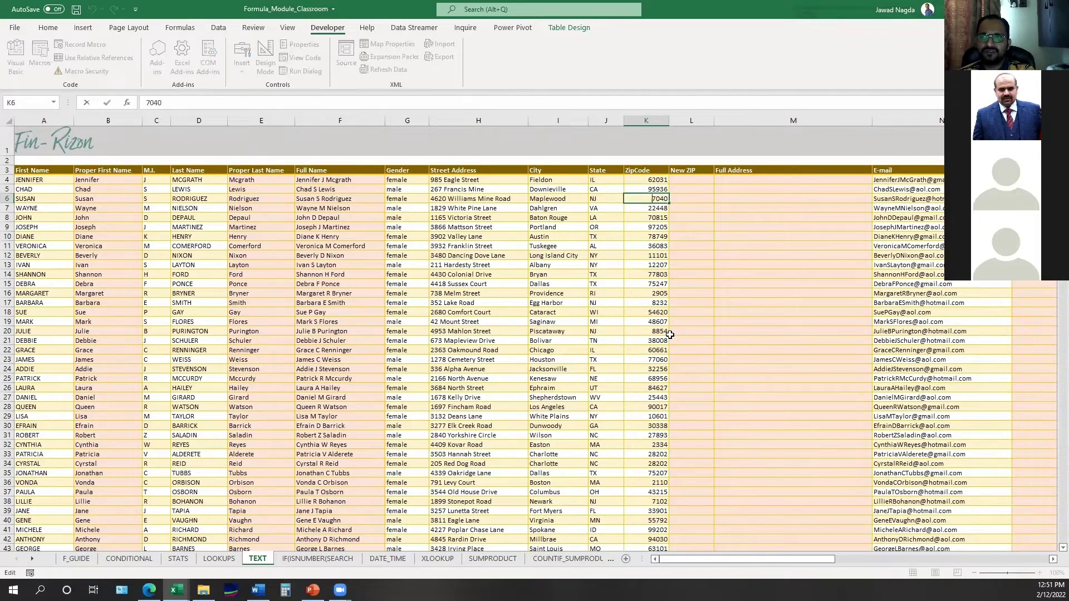
key("Escape")
key("Up")
key("Up")
key("Right")
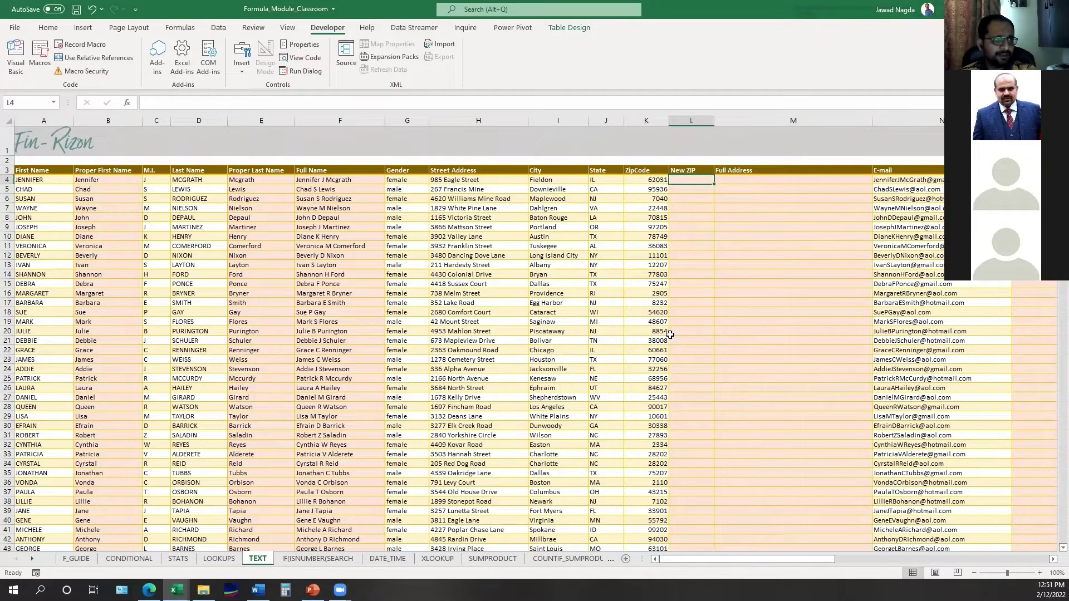
type("=len")
key("Tab")
key("Left")
type(")")
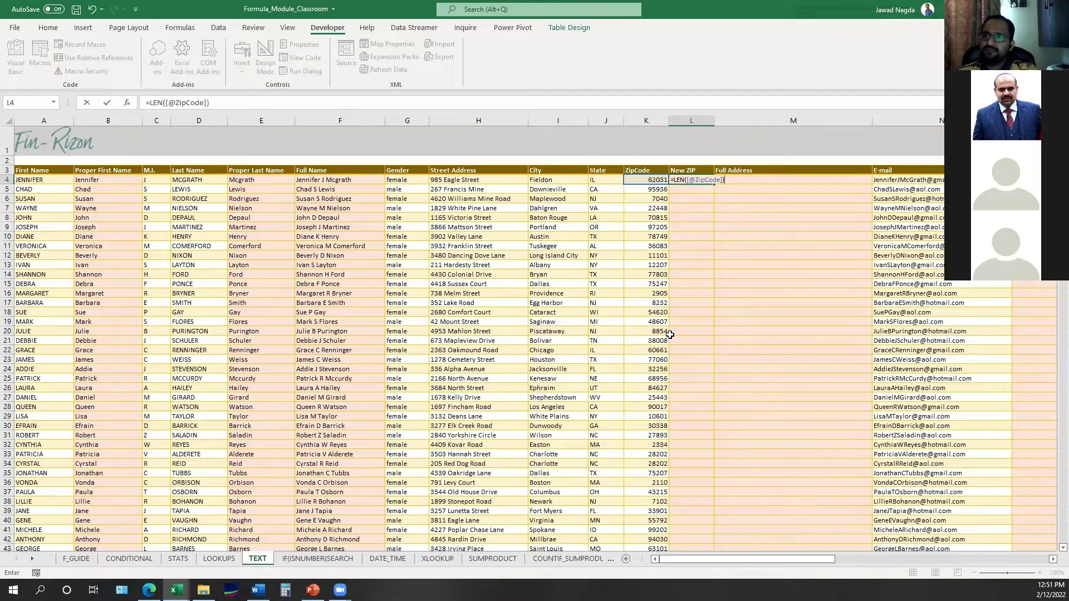
key("Return")
key("Up")
key("Up")
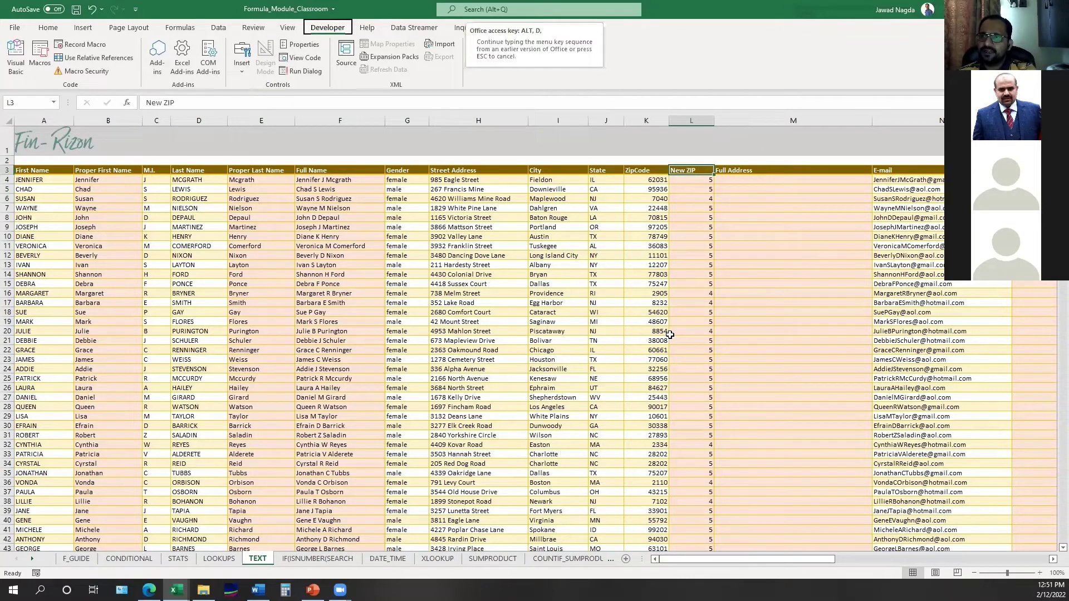
- Turn on table filters and filter New ZIP to show only 5-digit zip codes
key("ctrl+shift+l")
key("alt+Down")
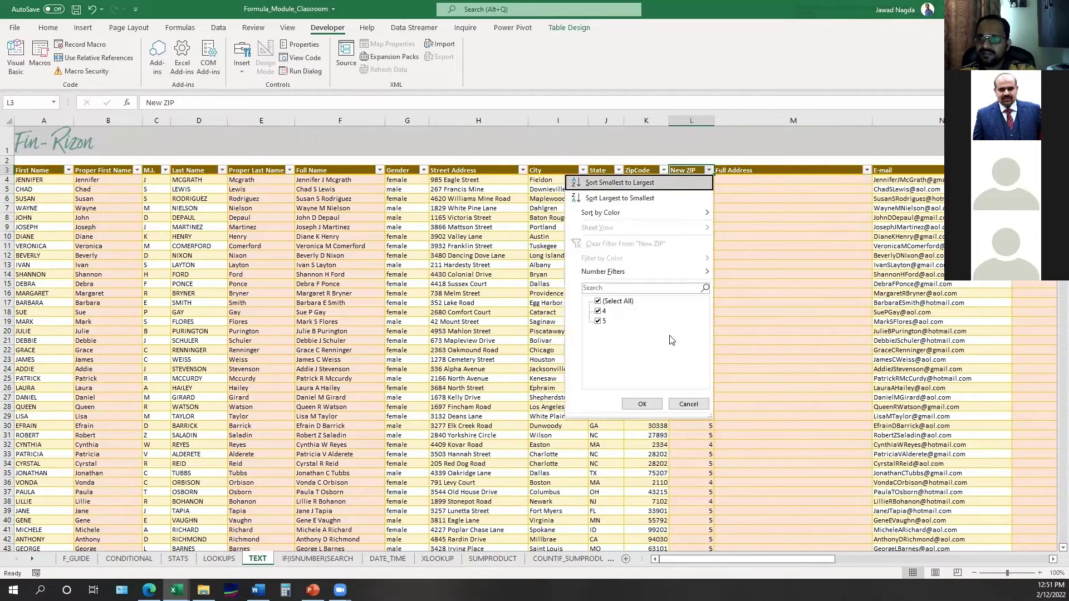
key("Return")
key("Down")
key("Left")
key("ctrl+shift+Down")
key("shift+Down")
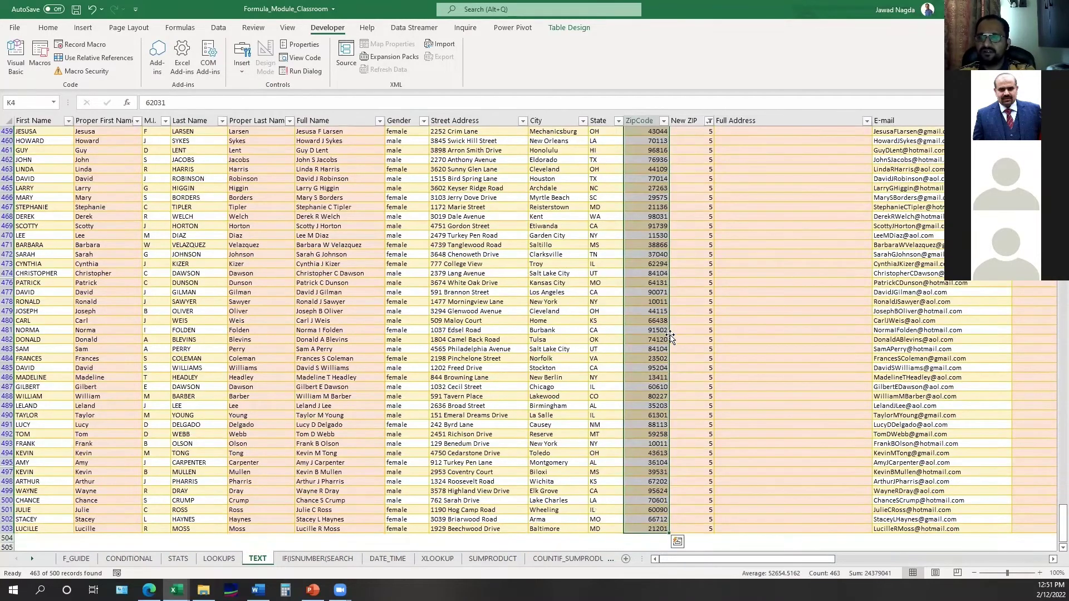
key("ctrl+Up")
key("Right")
- Switch the New ZIP filter to show only the 37 four-digit zip codes
key("alt+Down")
key("Down")
key("Down")
key("Down")
key("Down")
key("Down")
key("Down")
key("Down")
key("Down")
key("Down")
key("Down")
key("Down")
key("space")
key("Up")
key("space")
key("Return")
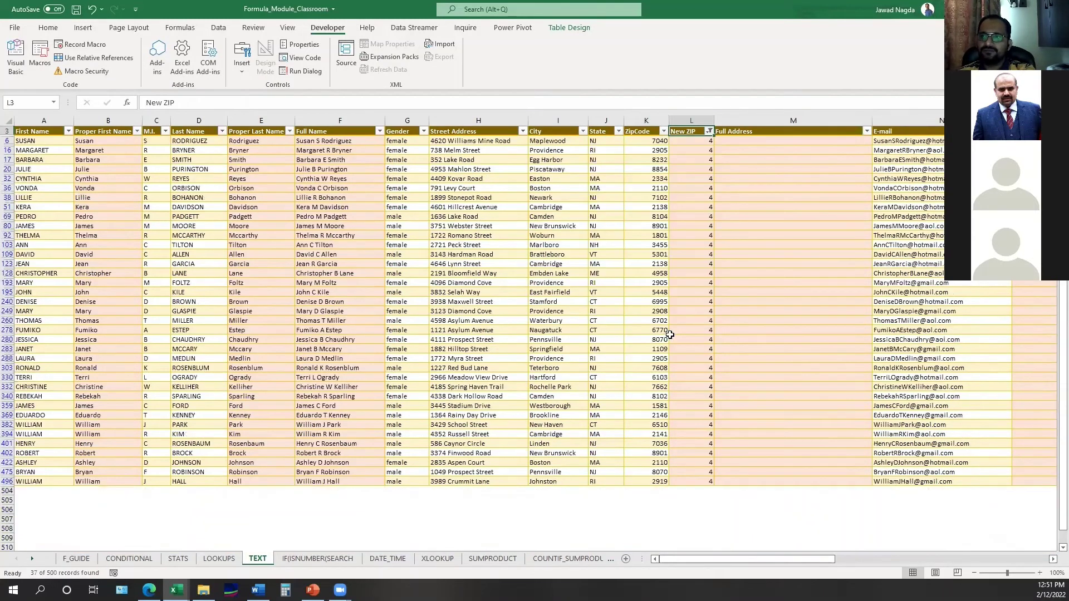
- Select the four-digit zip codes, then show all rows and reopen L4's LEN formula
key("Left")
key("Down")
key("ctrl+shift+Down")
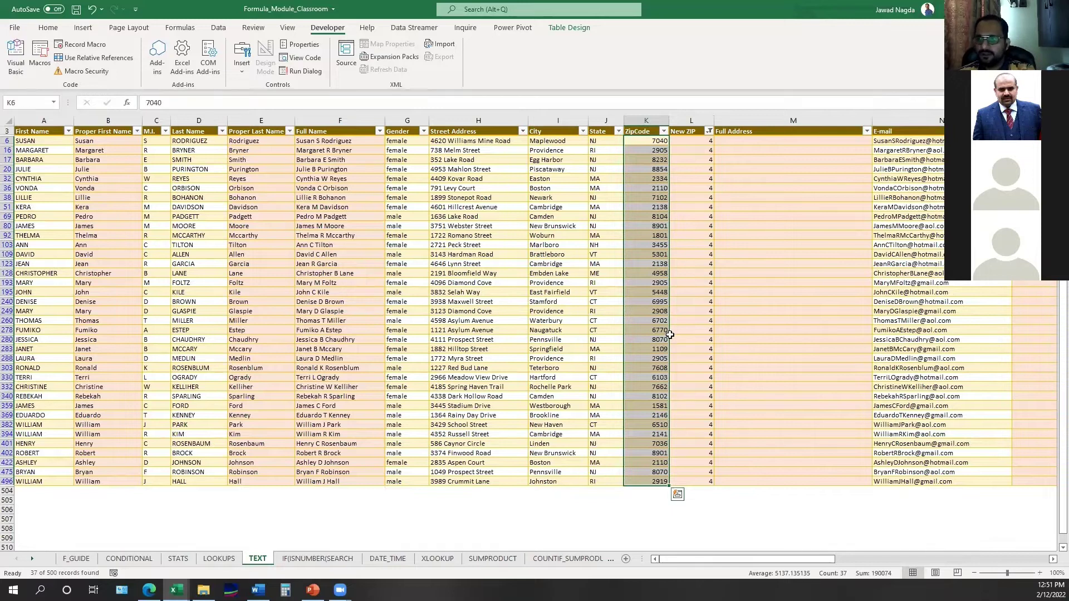
key("ctrl+Up")
key("Right")
key("alt")
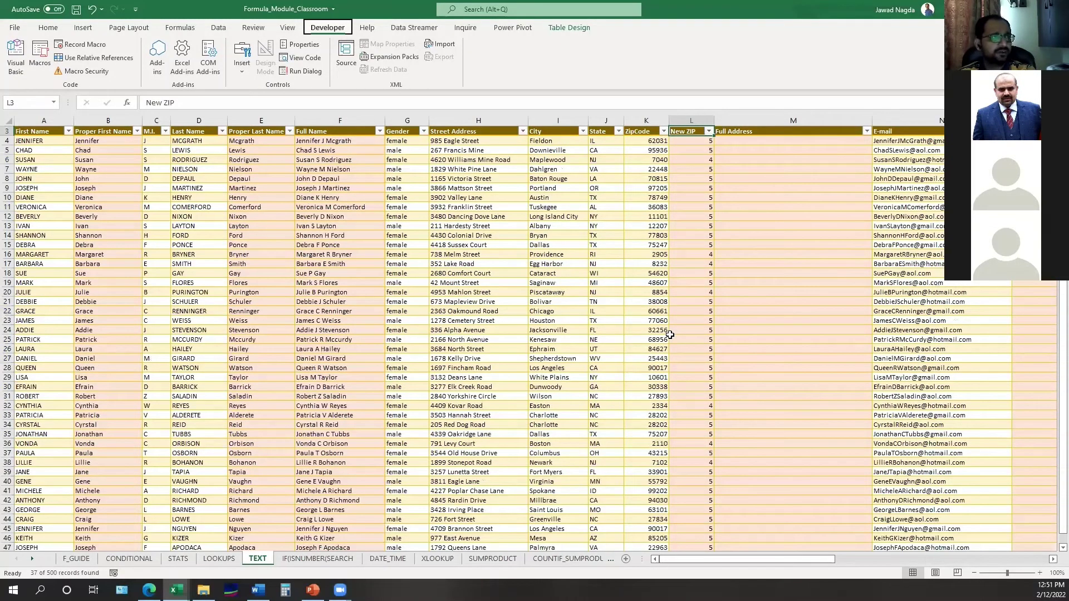
key("Escape")
key("Down")
key("F2")
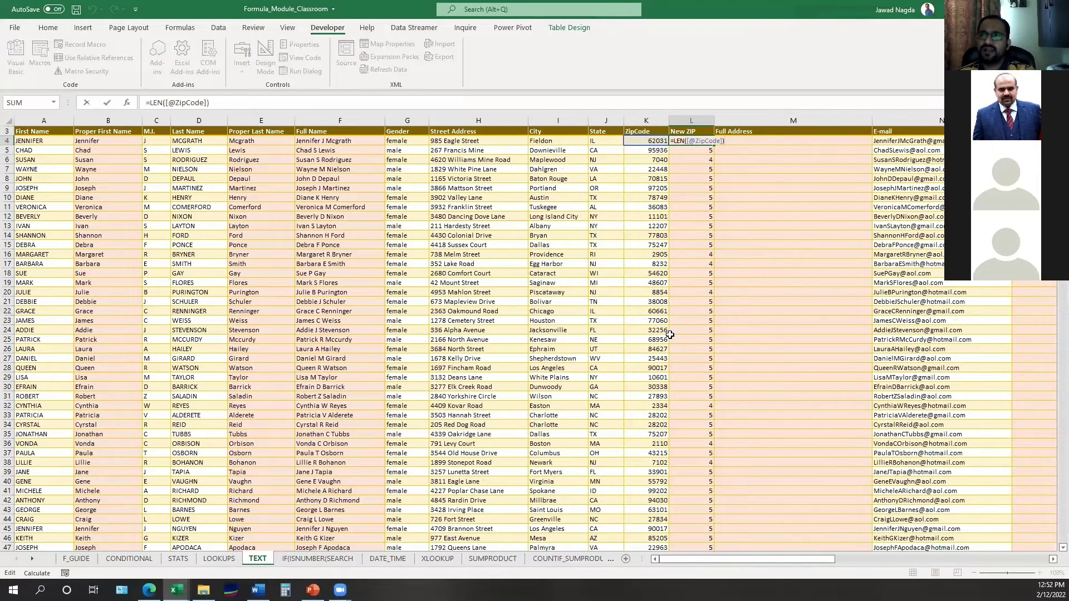
- Leave L4 unchanged and start a =TEXT formula in the empty cell L2
key("Escape")
key("ctrl+Up")
key("ctrl+Up")
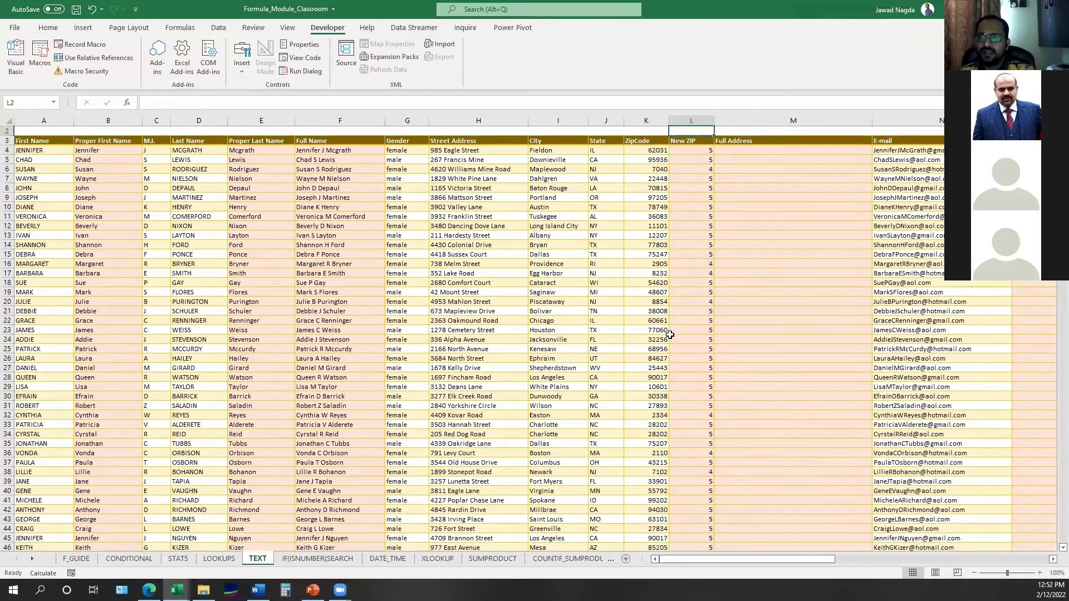
key("Down")
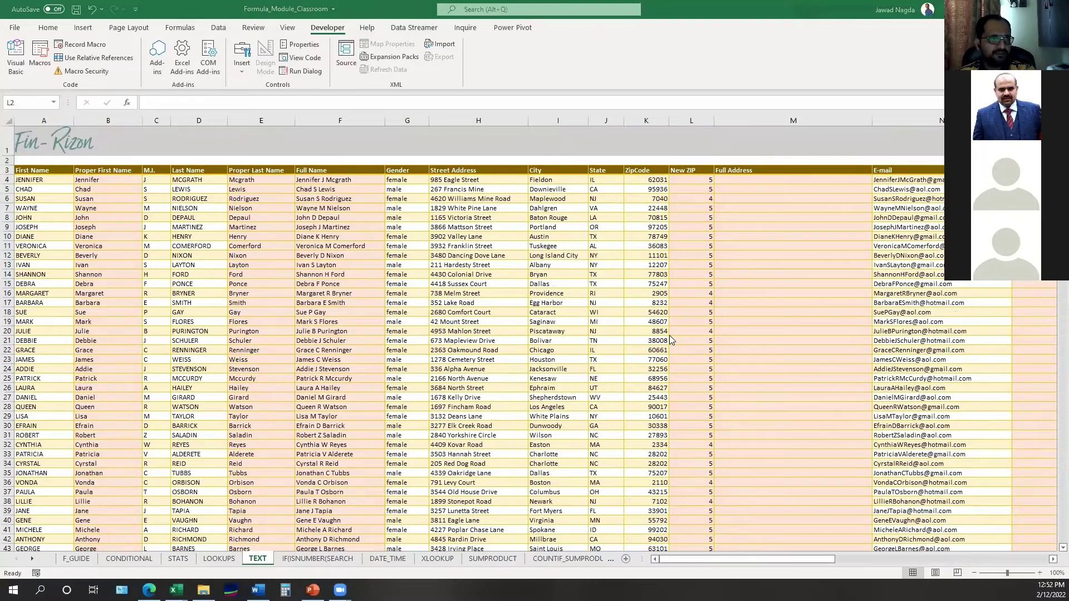
left_click(670, 336)
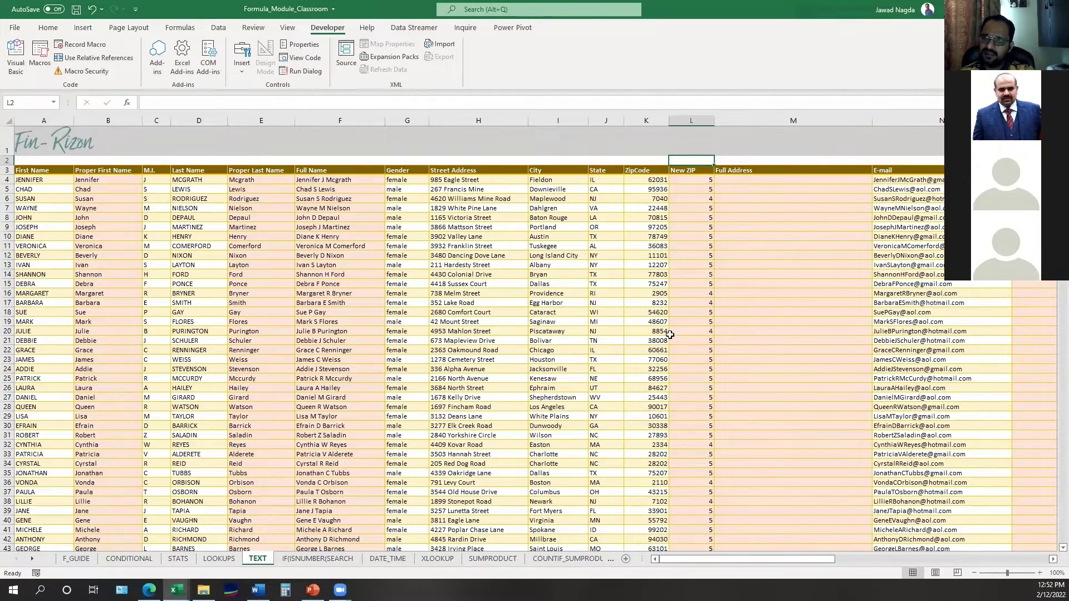
type("=TEXT")
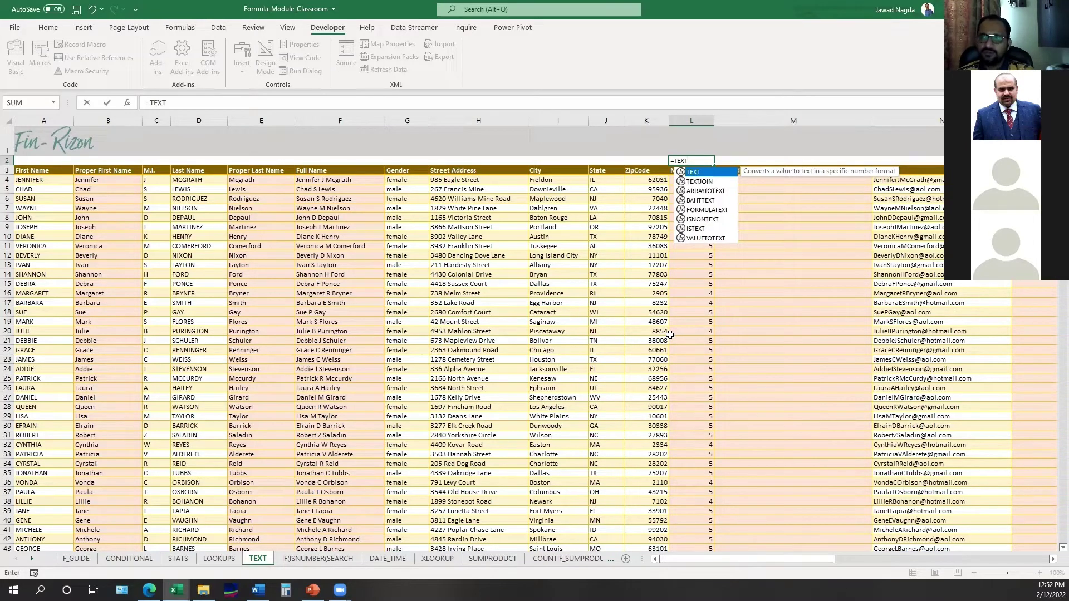
- Clear the #NAME? test entry from L2 and return to the L4 formula
key("Escape")
key("Return")
key("Up")
key("Delete")
key("Down")
key("Down")
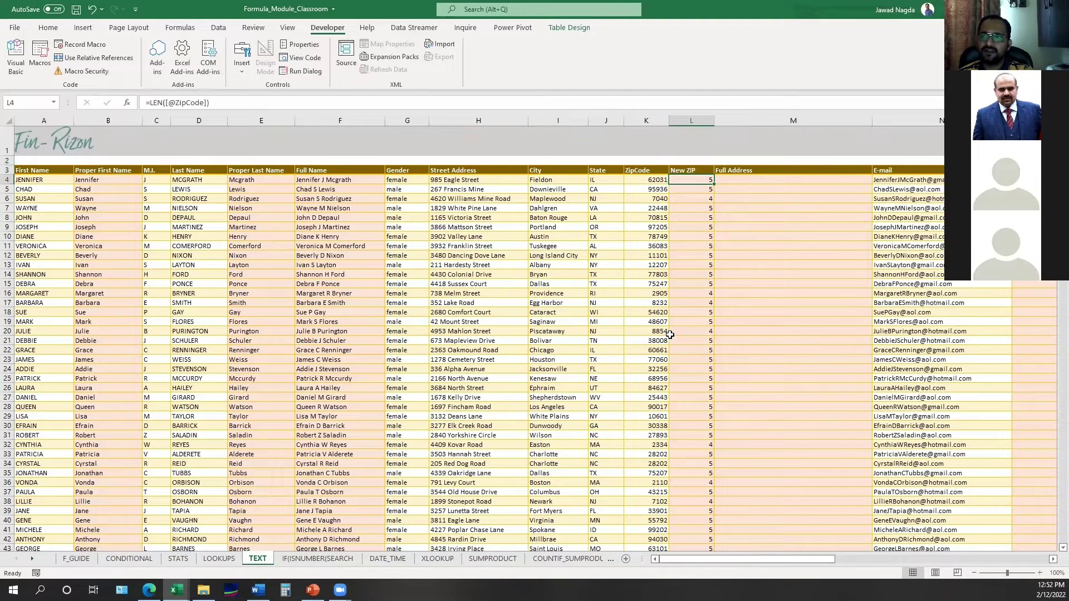
key("Left")
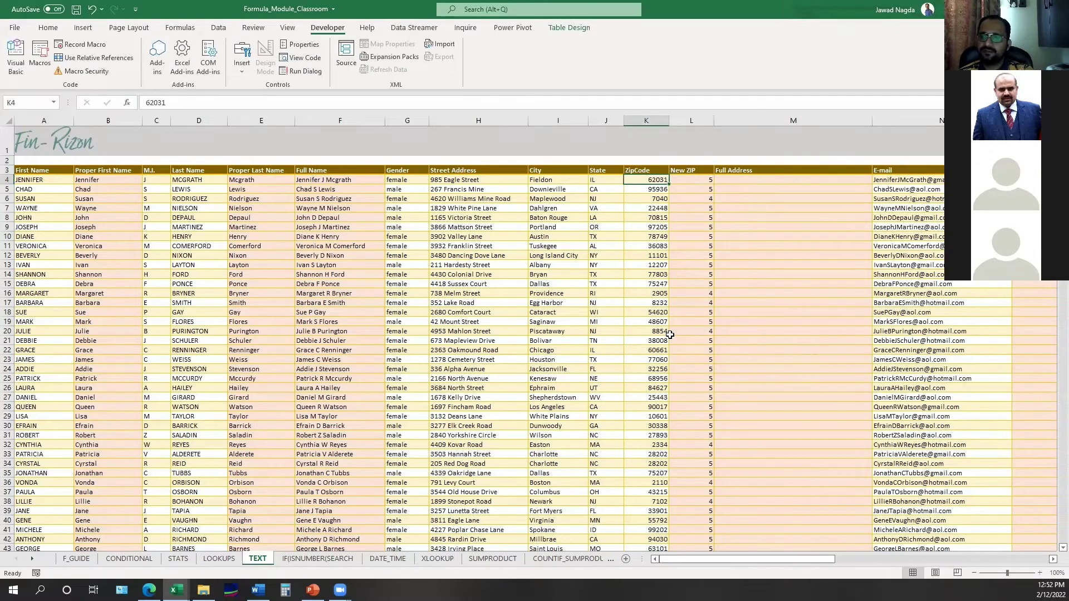
key("ctrl+shift+Down")
key("shift+Down")
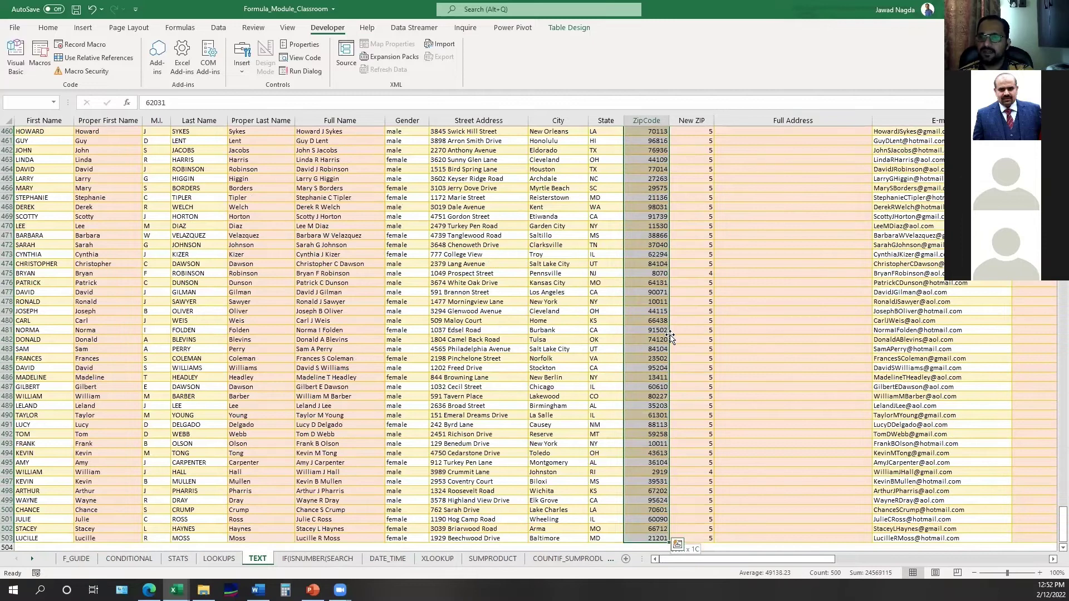
key("Right")
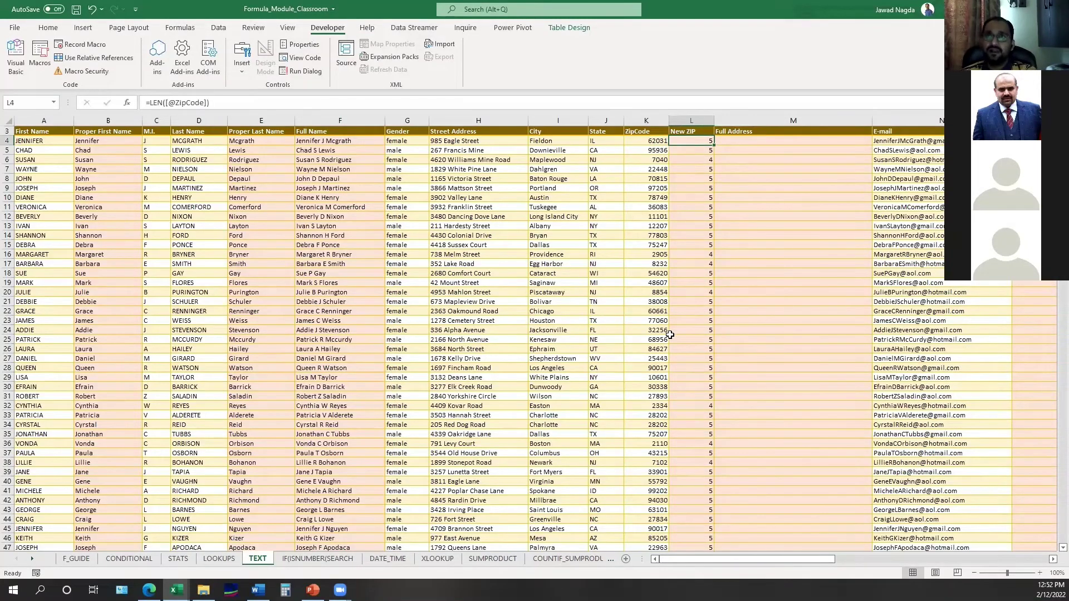
type("=IF(")
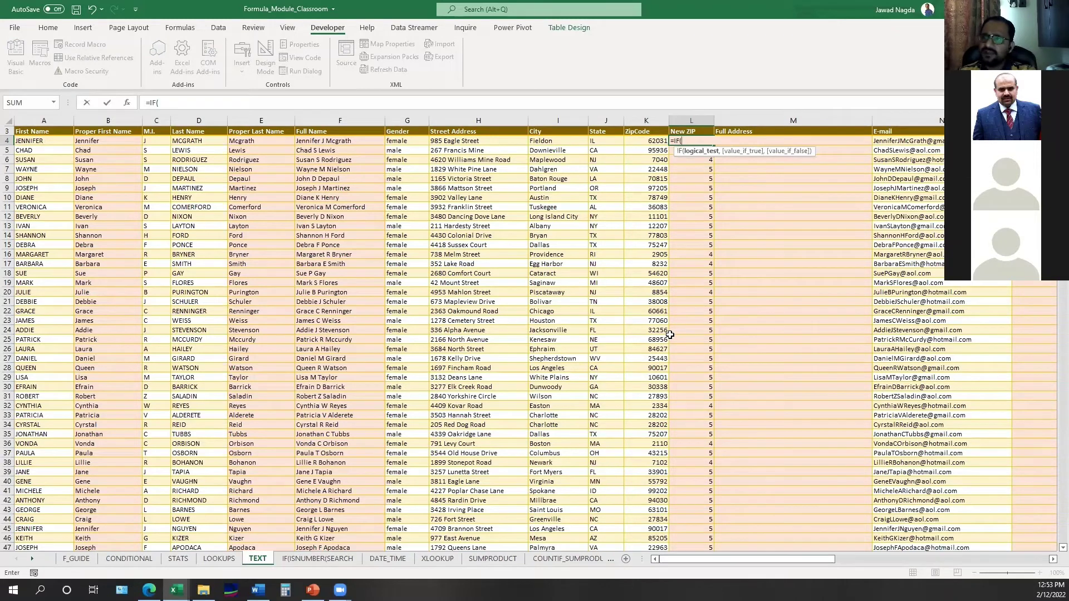
type("LEN(")
key("Left")
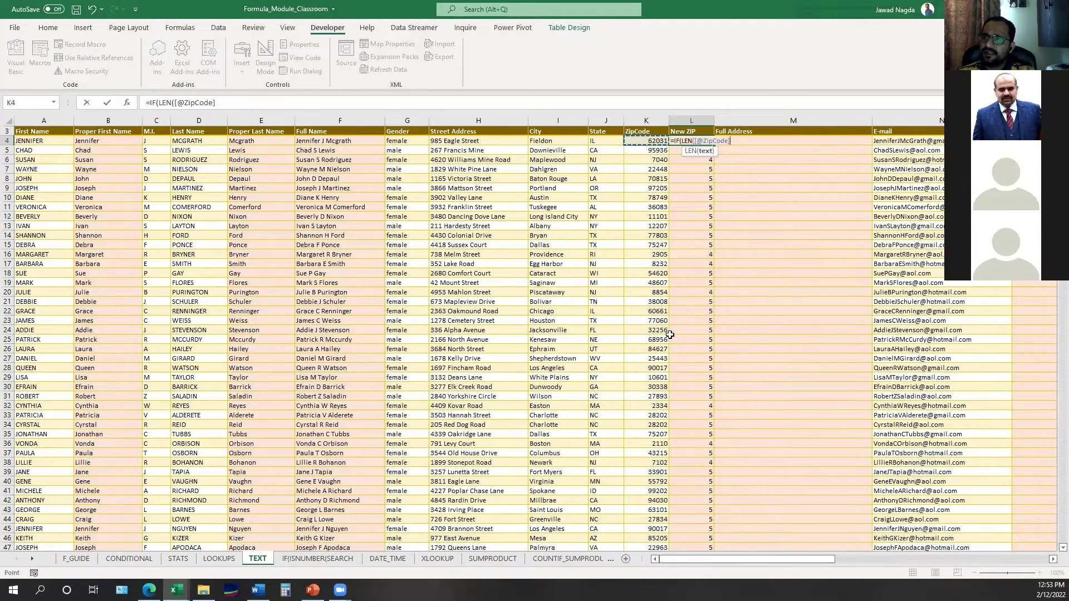
type(")=5")
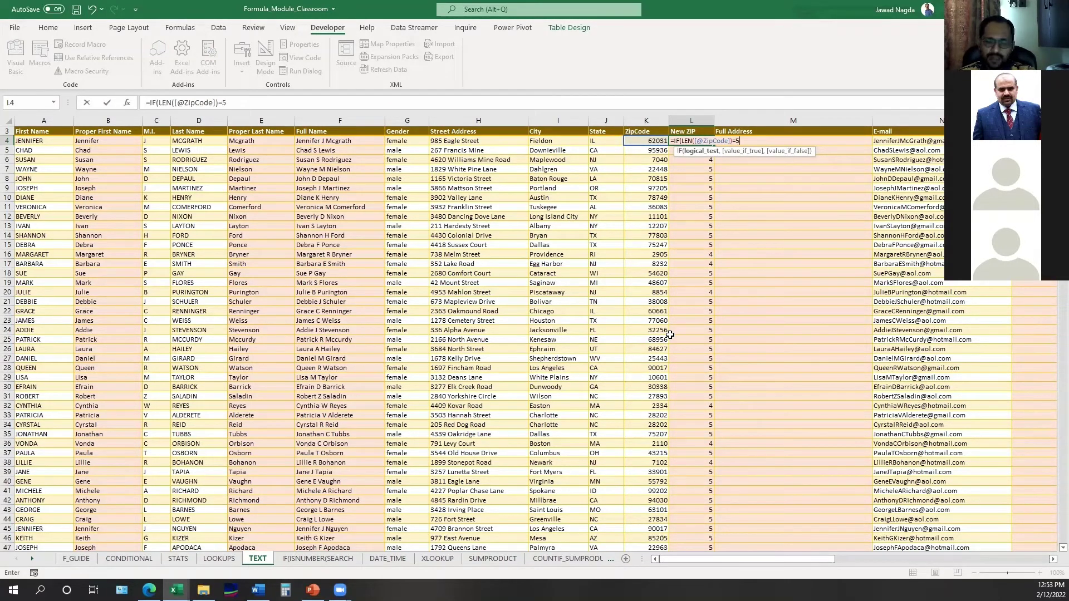
type(",")
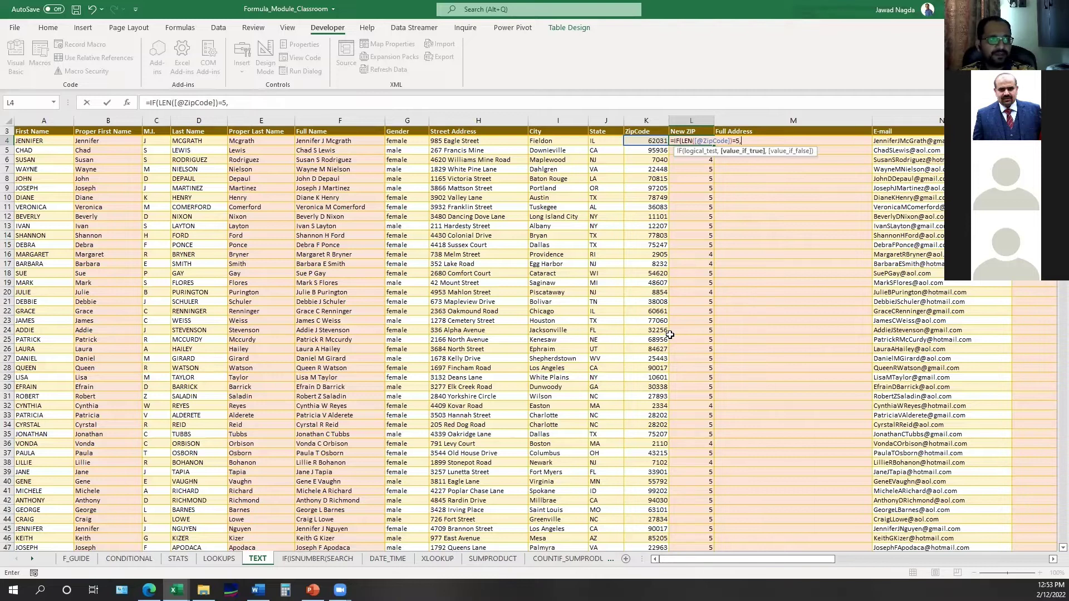
type("TEXT(")
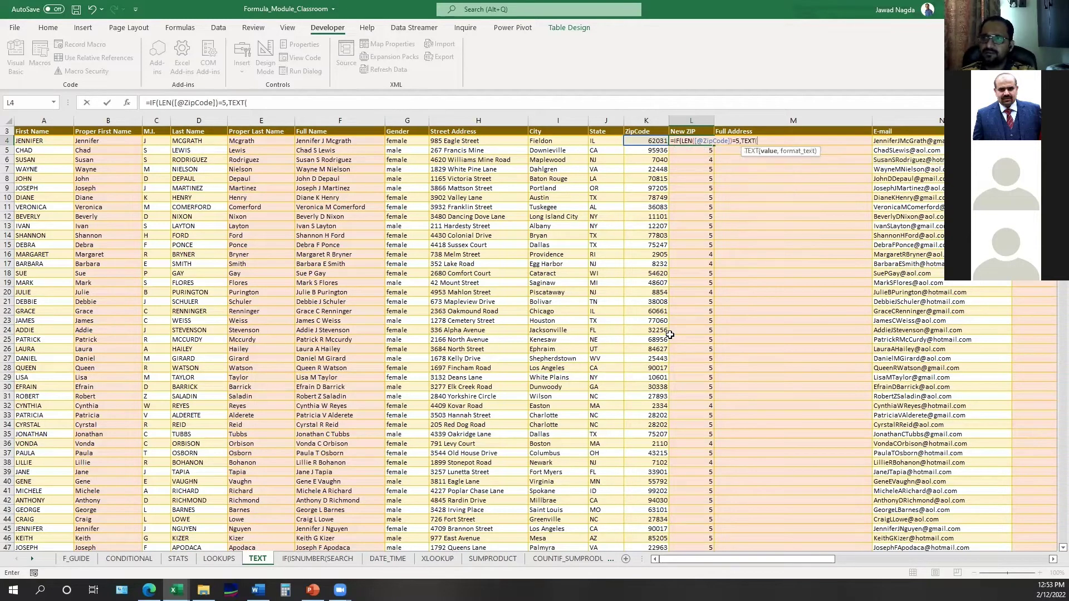
key("Left")
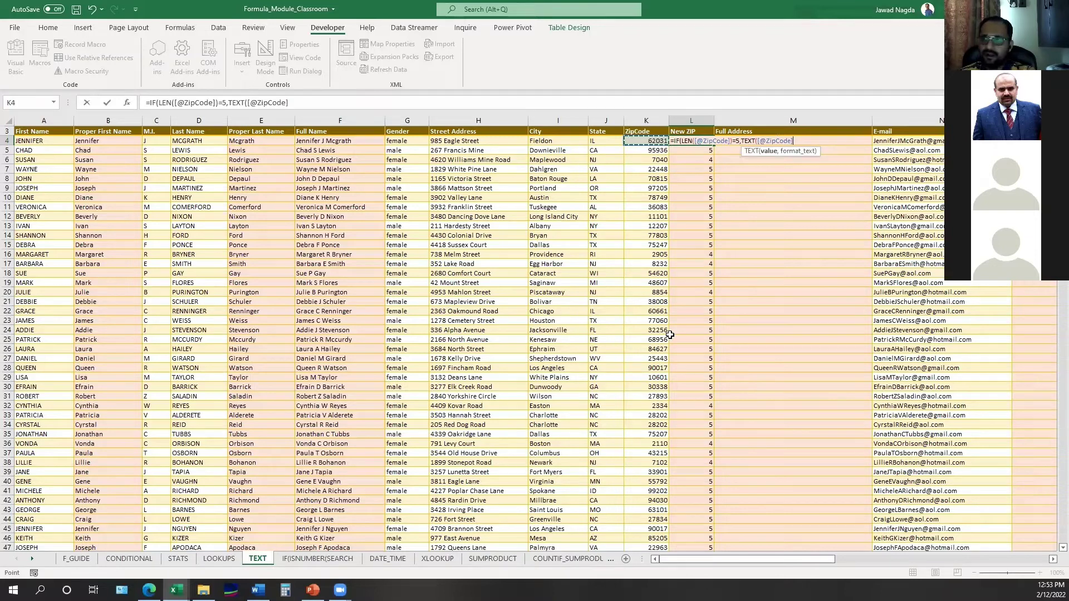
type(",")
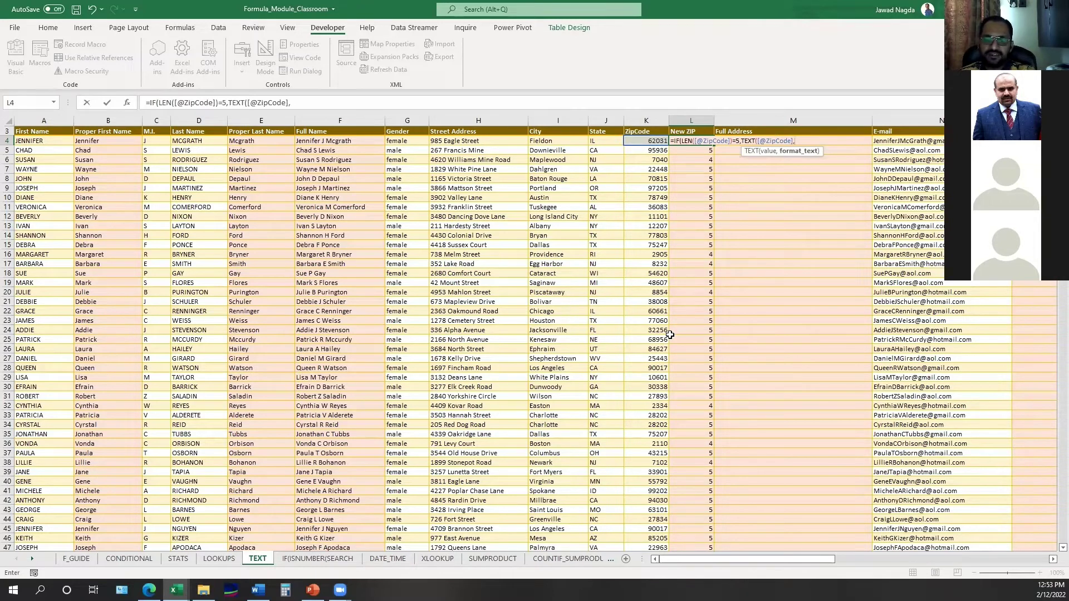
type("\"###")
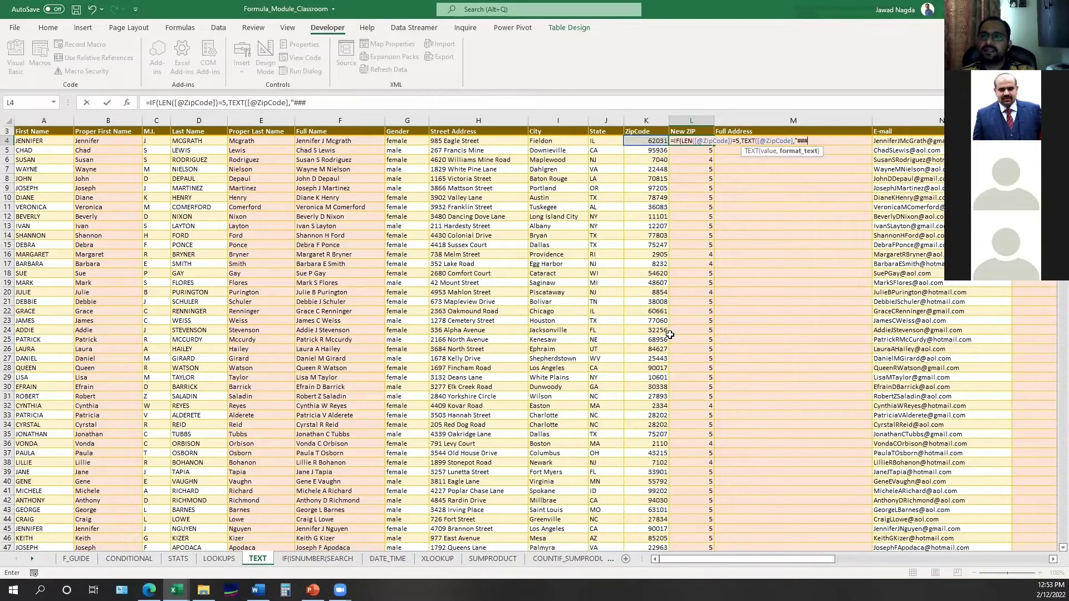
type("##\"")
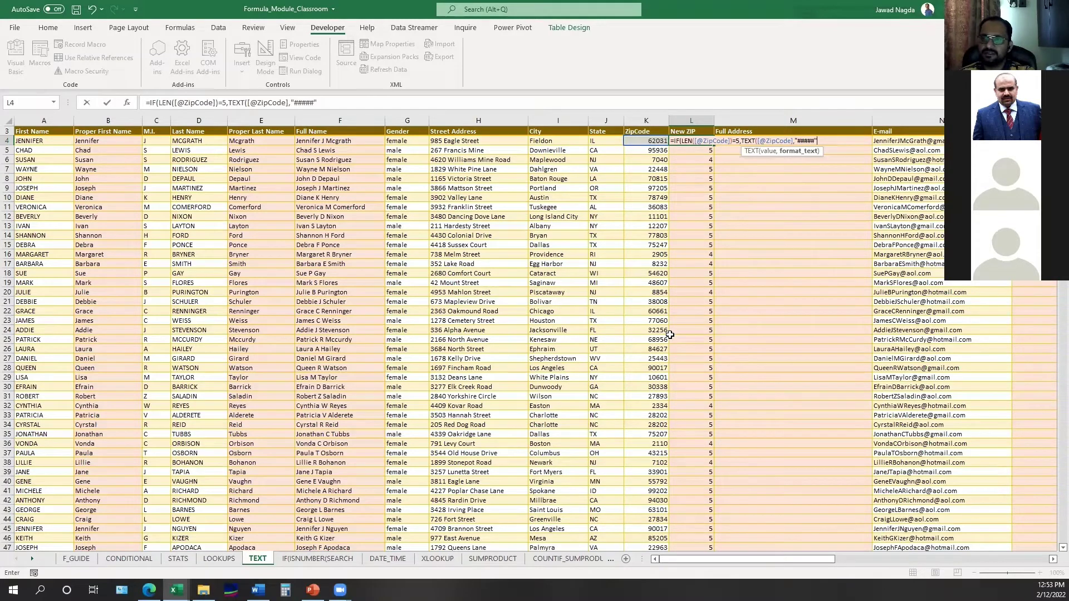
type(")")
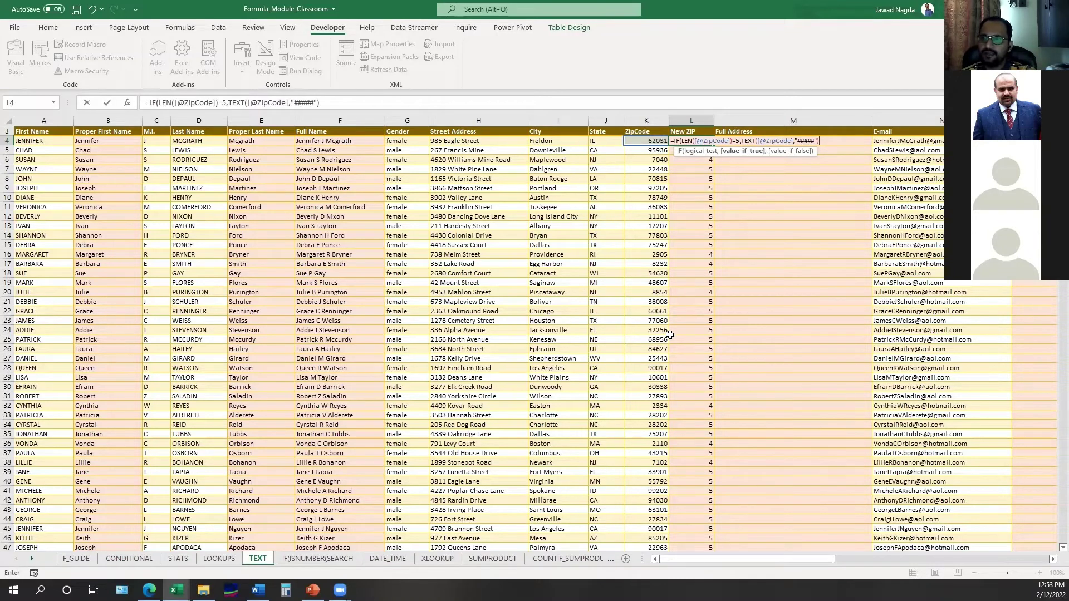
type(",")
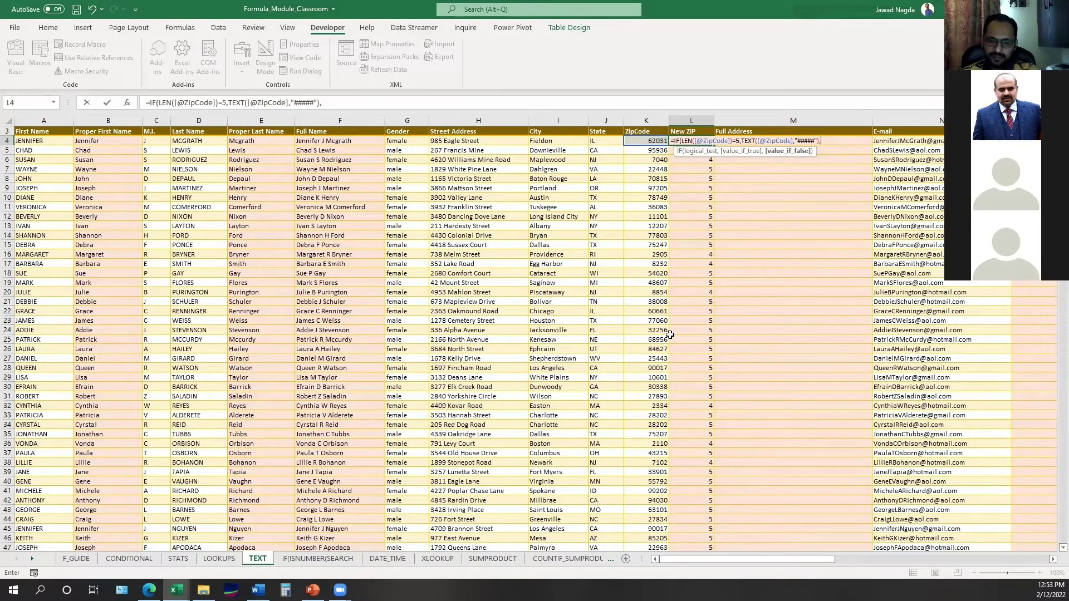
type("TEXT")
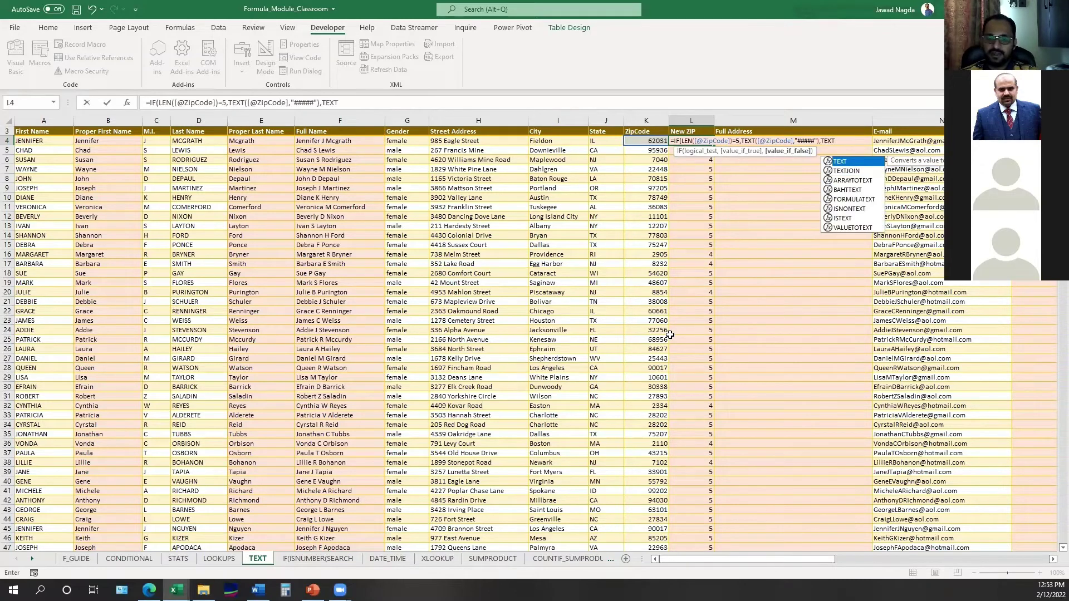
type("(")
key("Left")
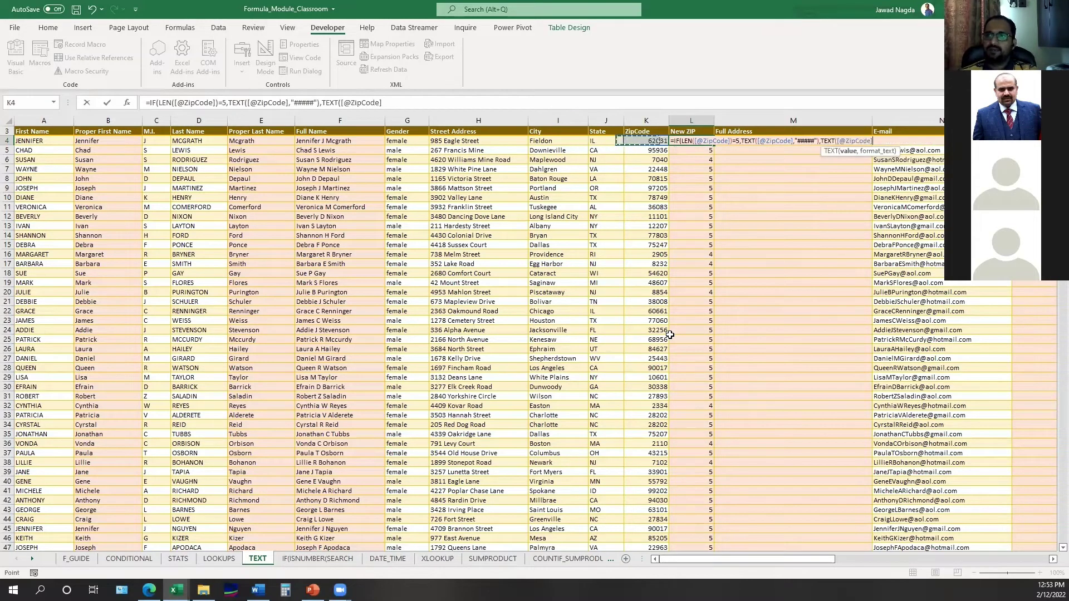
type(",")
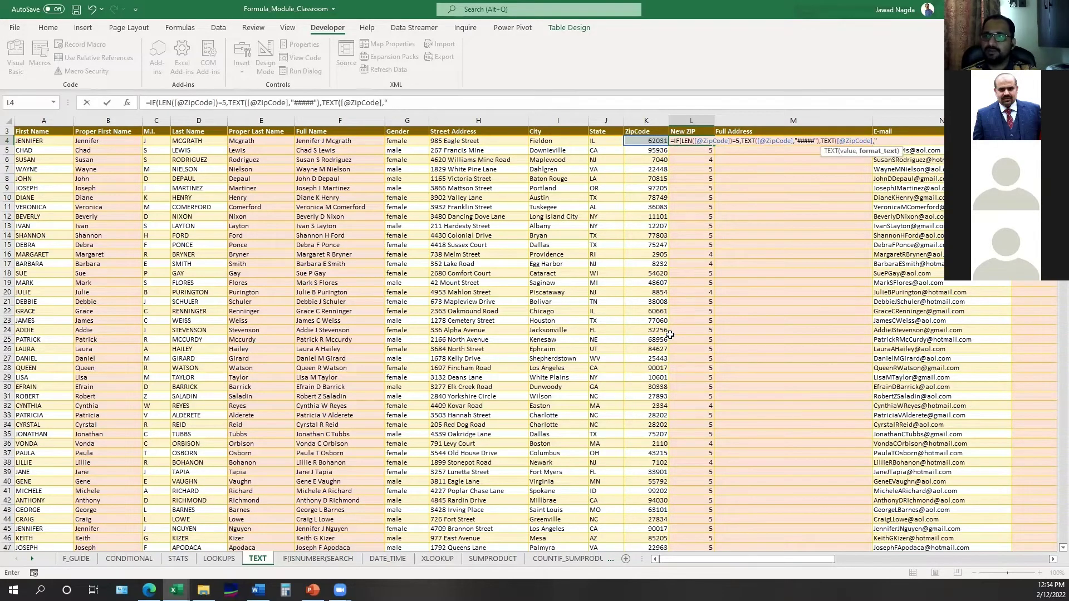
type("\"0")
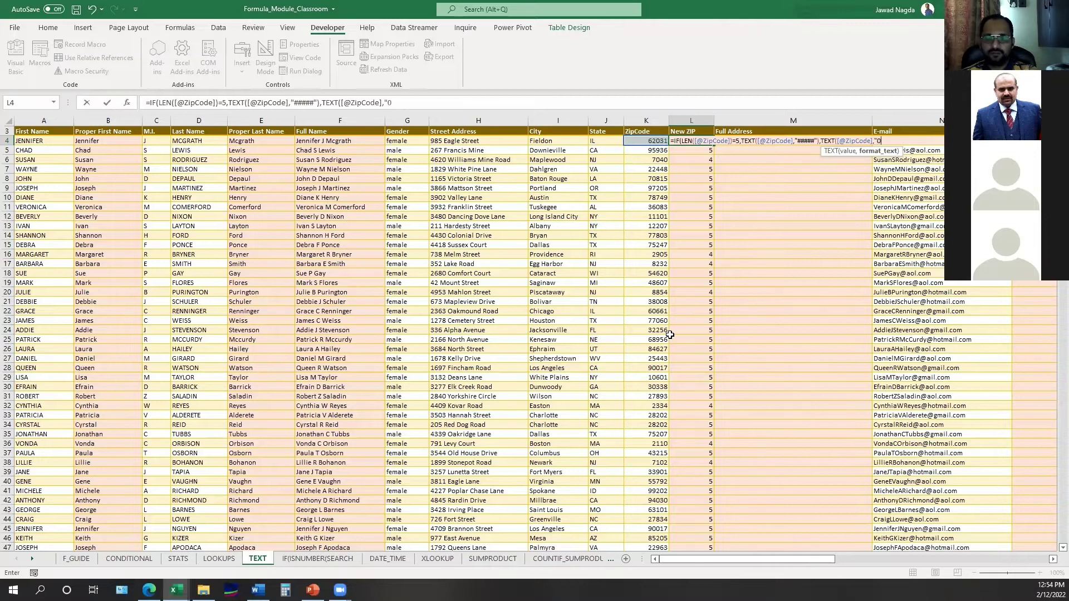
type("####")
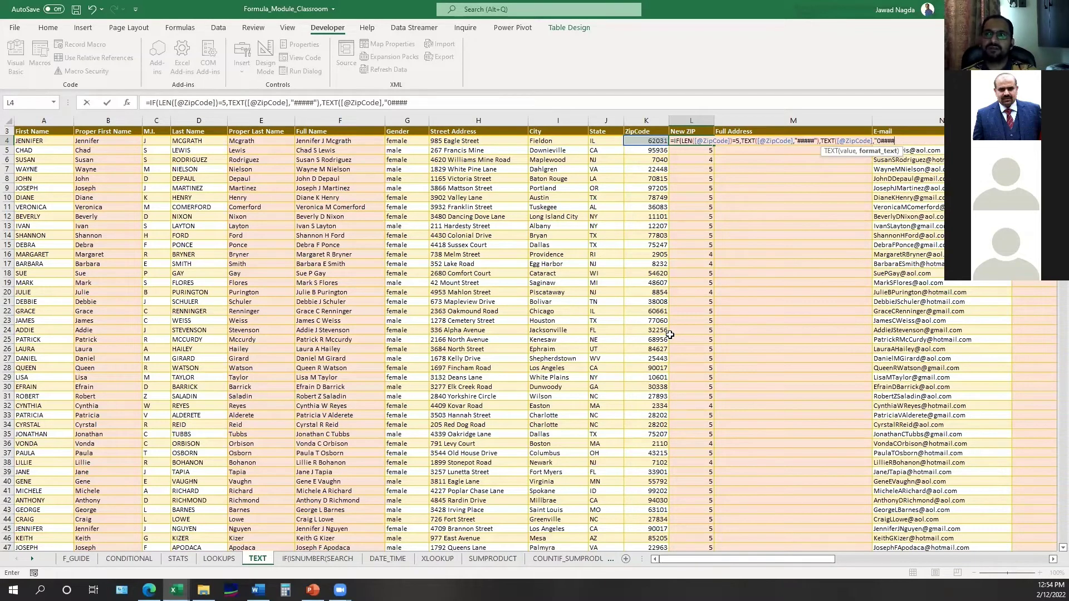
type("\"")
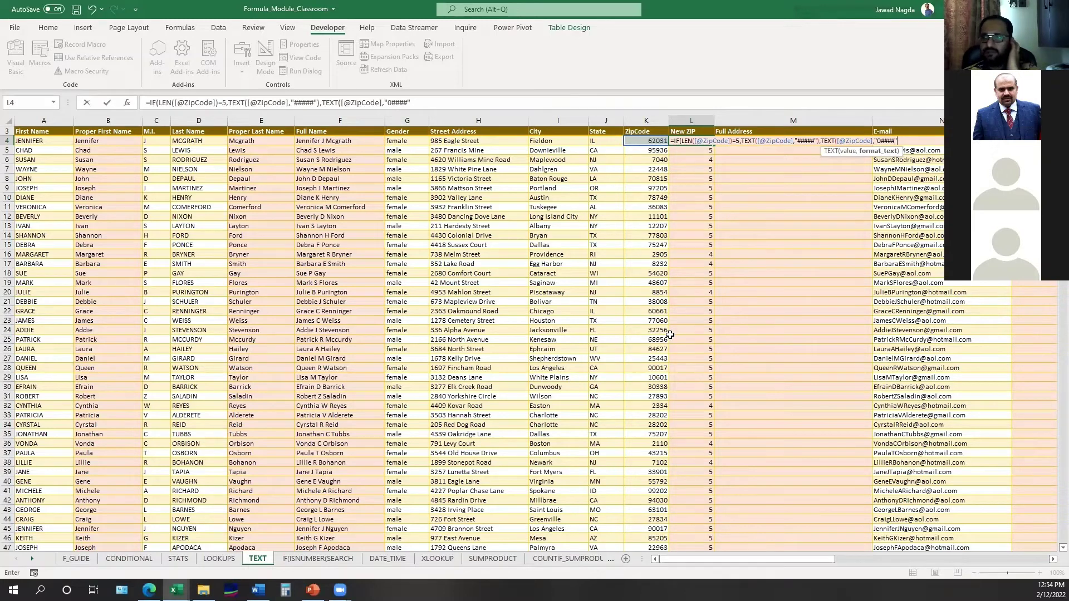
type(")")
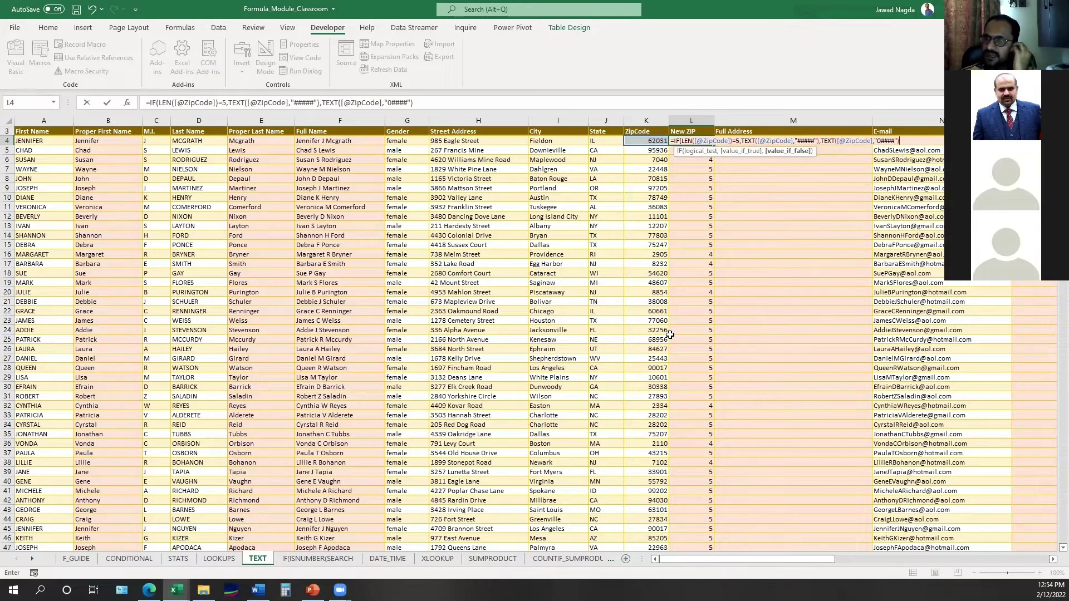
type(")")
key("Return")
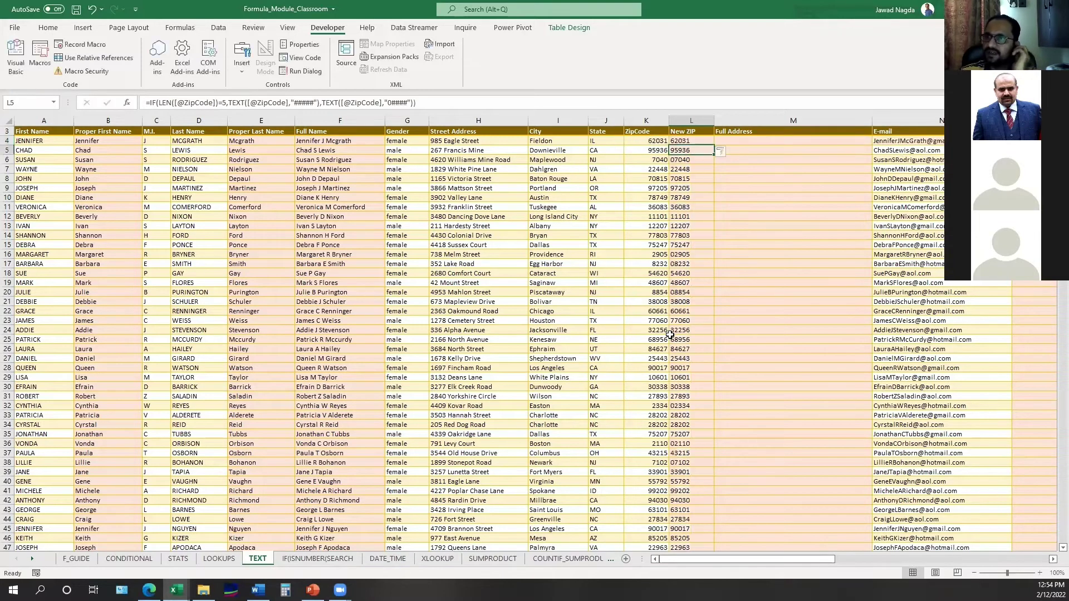
- Enter =LEN([@[New ZIP]]) in M4 as a temporary length check
key("Up")
key("Right")
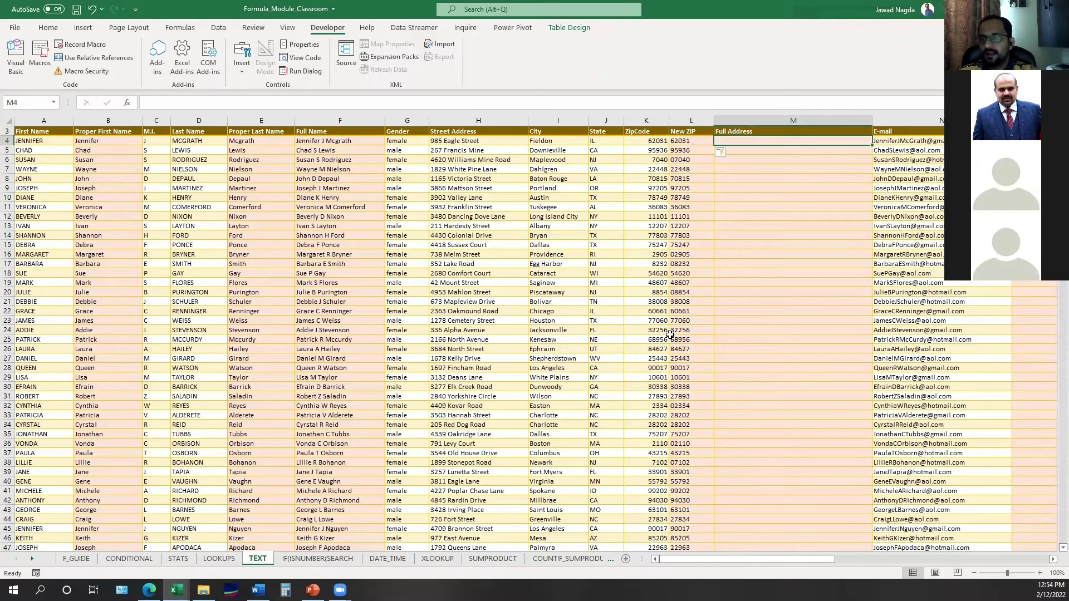
type("=LEN(")
key("Left")
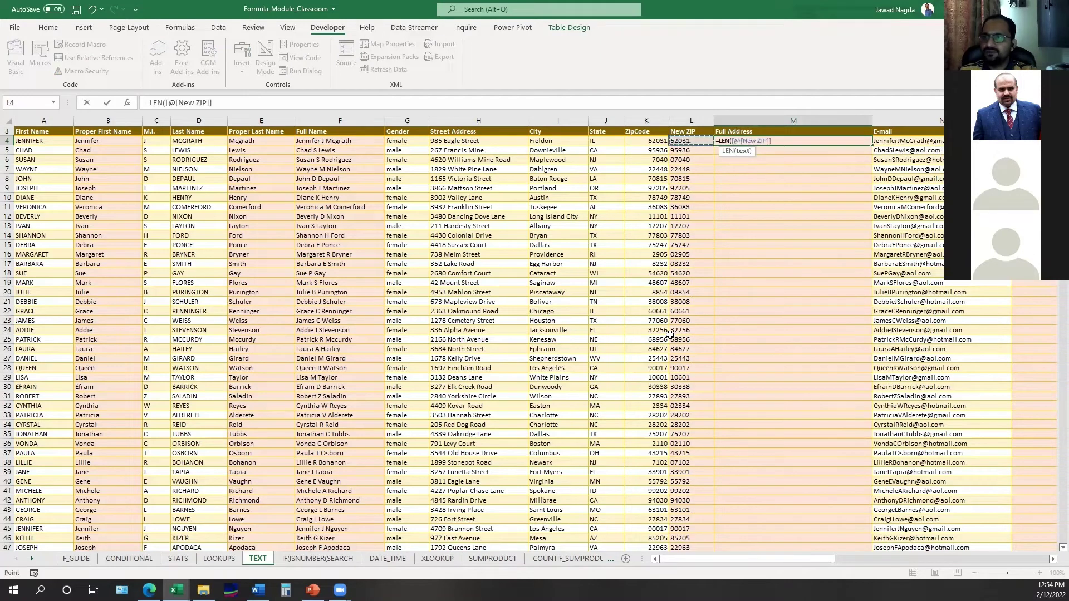
key("Return")
- Filter column M to confirm every length is 5, then delete the length-check results
key("Up")
key("Up")
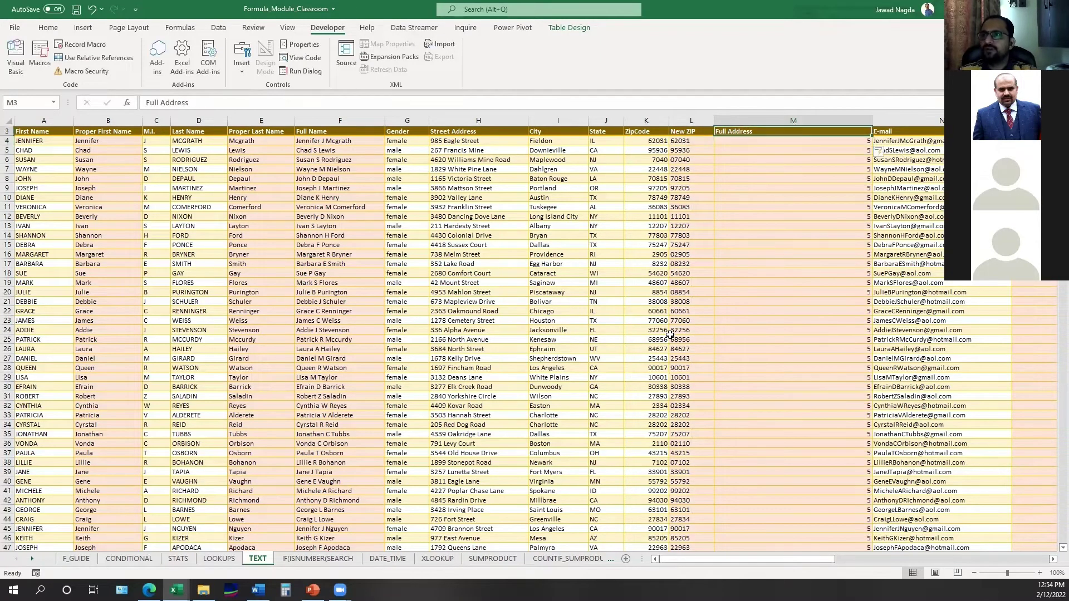
key("ctrl+shift+l")
key("alt+Down")
key("Down")
key("Down")
key("Down")
key("Down")
key("Down")
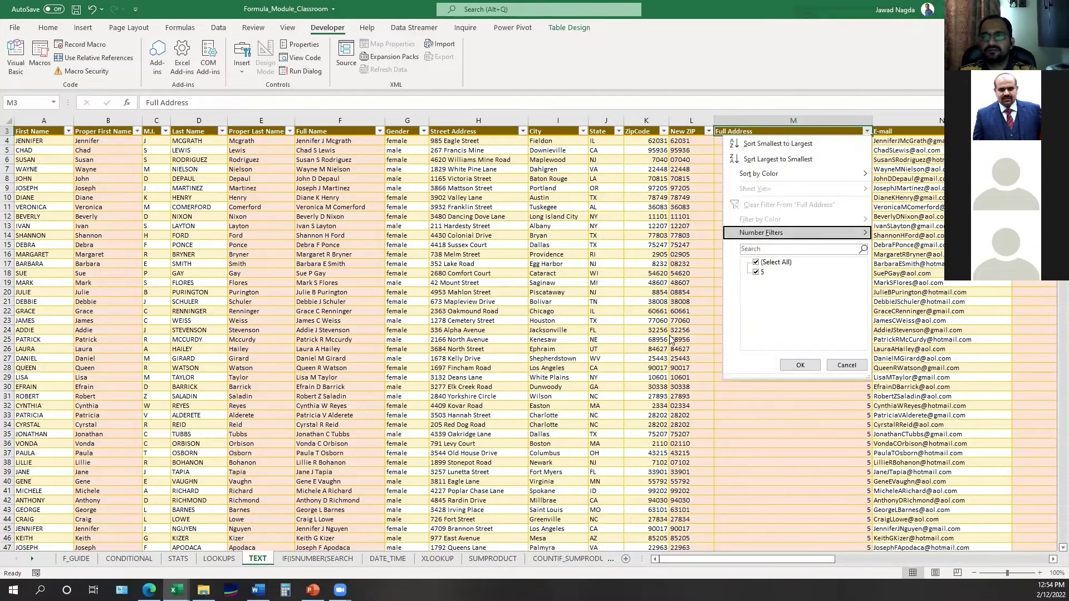
key("Escape")
key("Down")
key("ctrl+shift+Down")
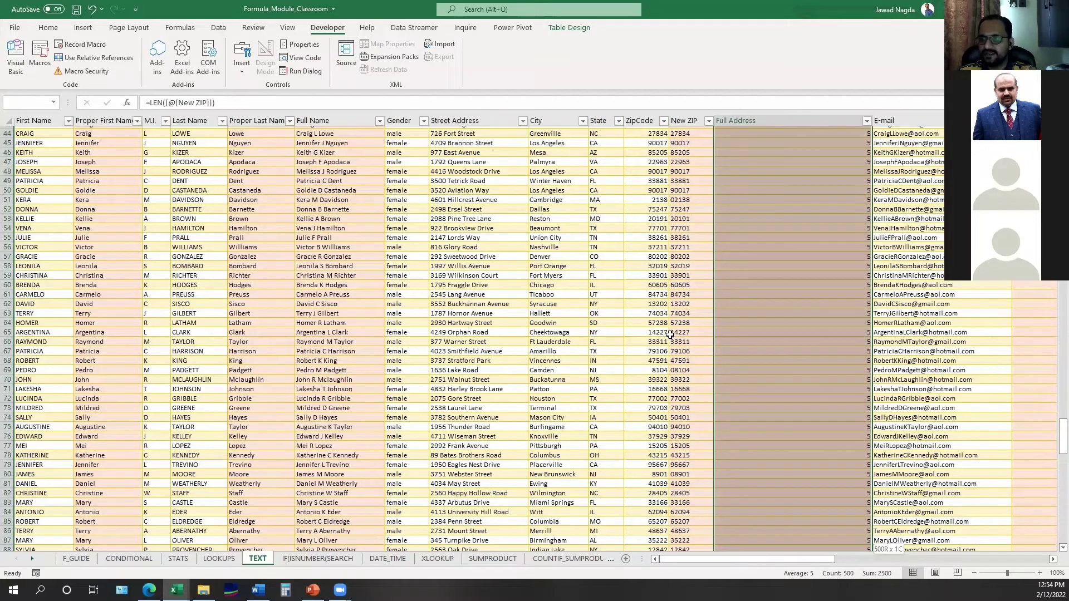
key("shift+Up")
key("Delete")
- Compare the ZipCode and New ZIP columns down to row 503 by selecting each
key("Left")
key("Left")
key("Left")
key("Down")
key("Down")
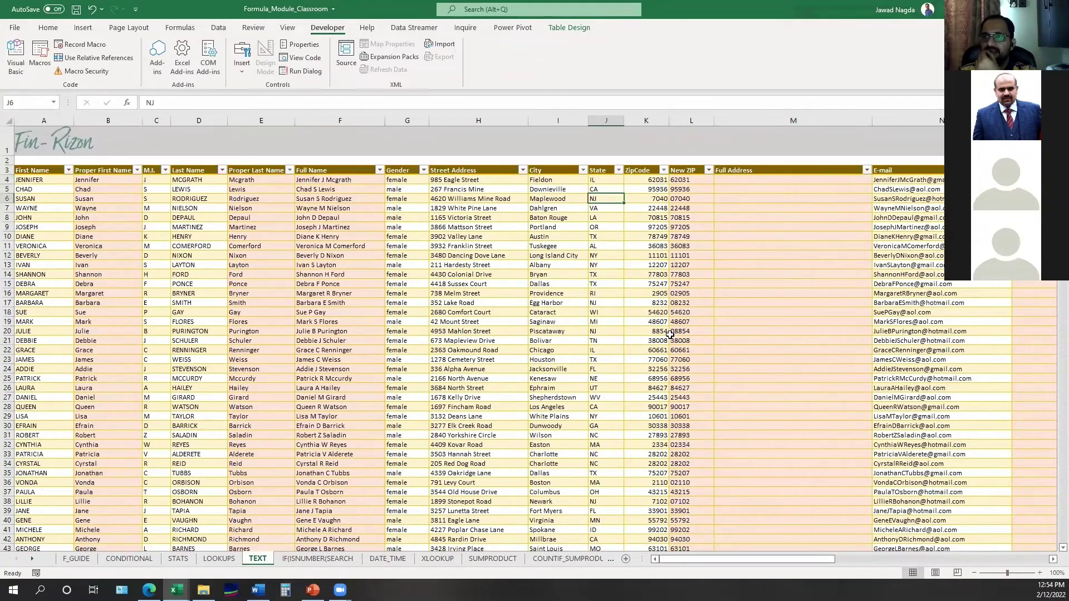
key("Right")
key("Right")
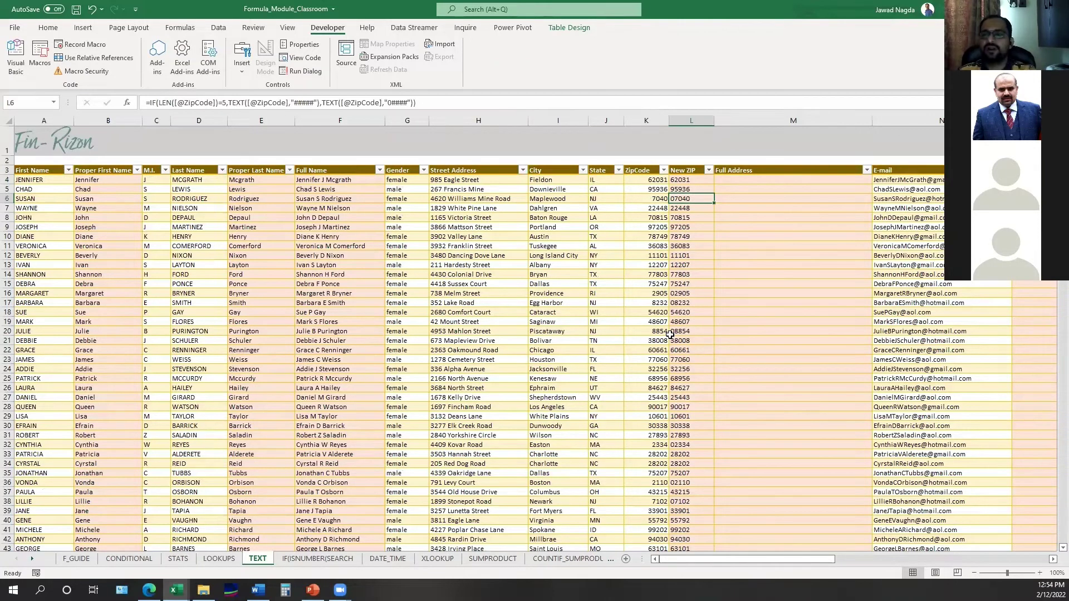
key("Left")
key("Up")
key("Up")
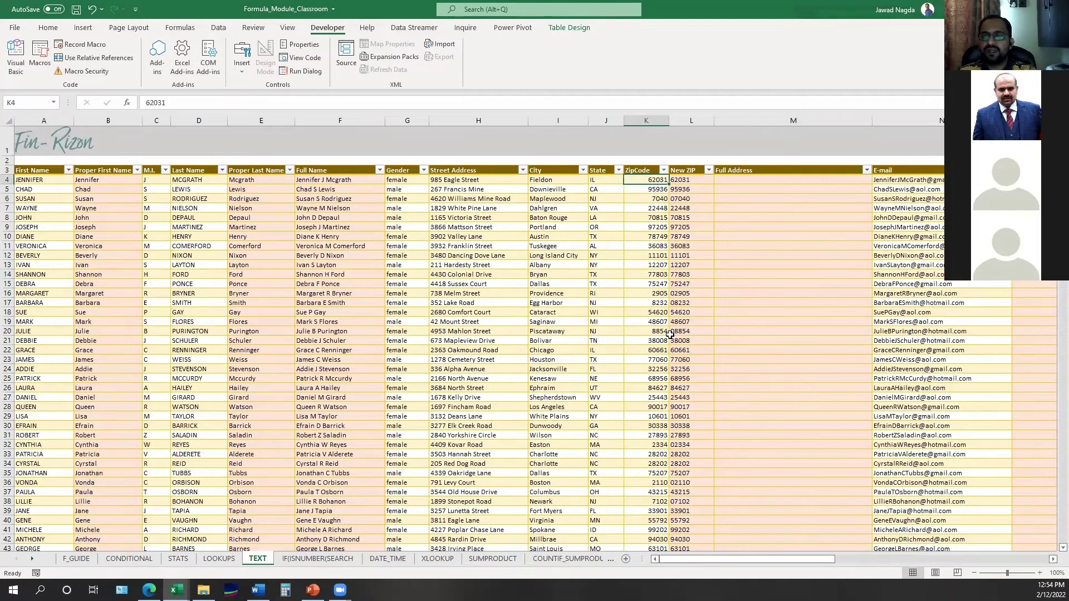
key("ctrl+shift+Down")
key("shift+Down")
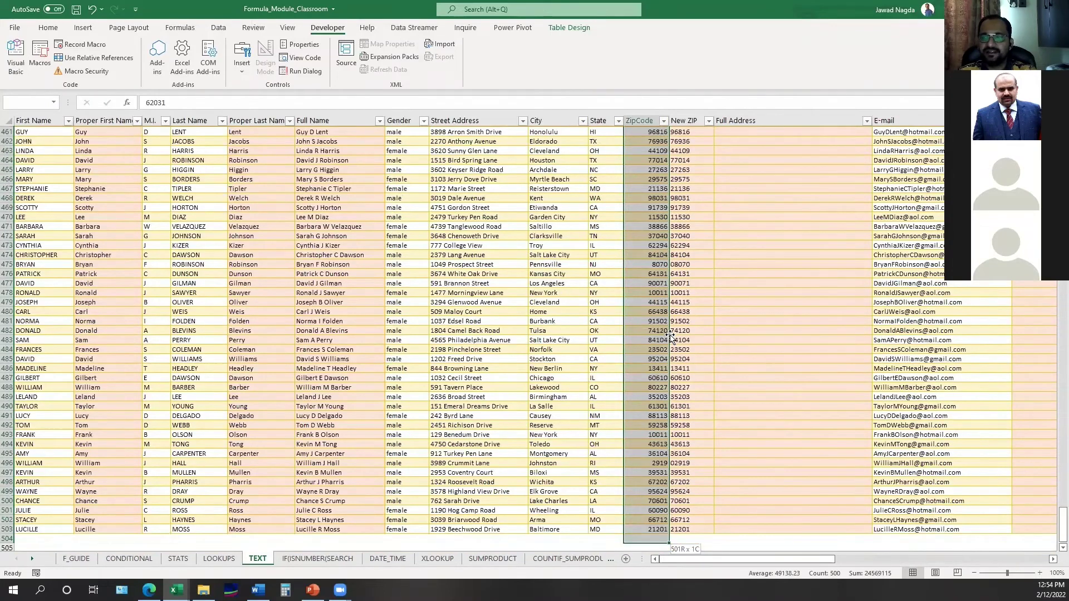
key("Right")
key("ctrl+shift+Down")
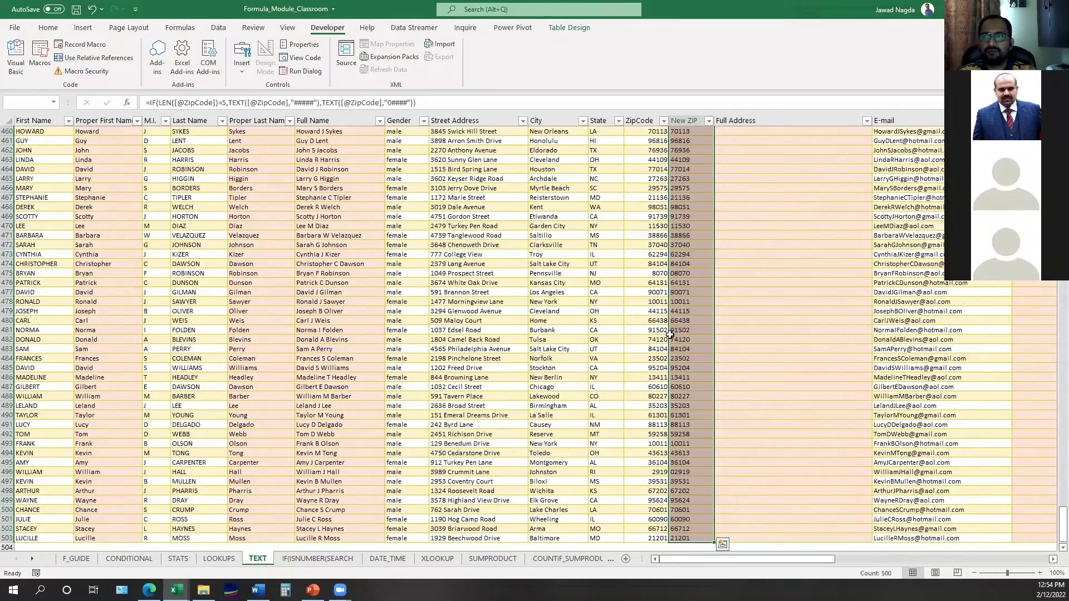
key("ctrl+shift+Up")
key("Left")
key("ctrl+shift+Down")
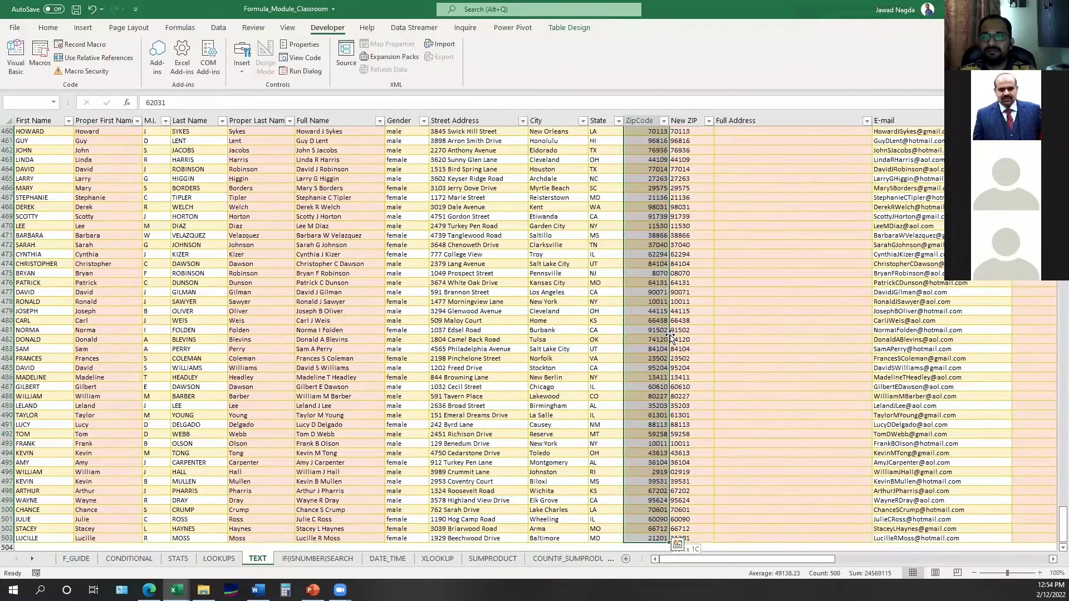
key("Up")
key("Right")
key("Down")
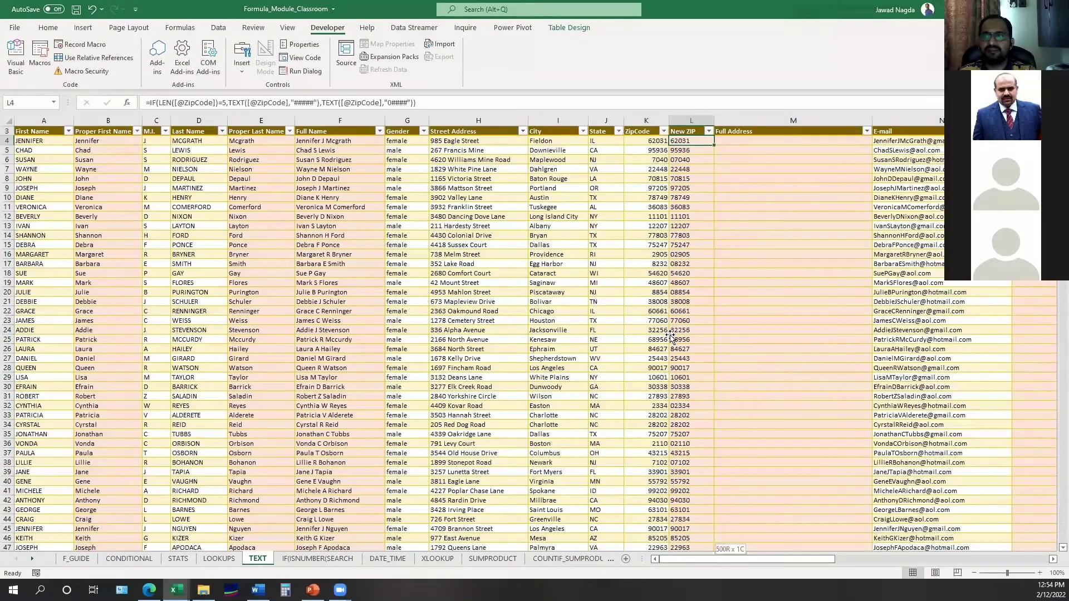
key("ctrl+shift+Down")
key("Up")
key("Down")
key("Left")
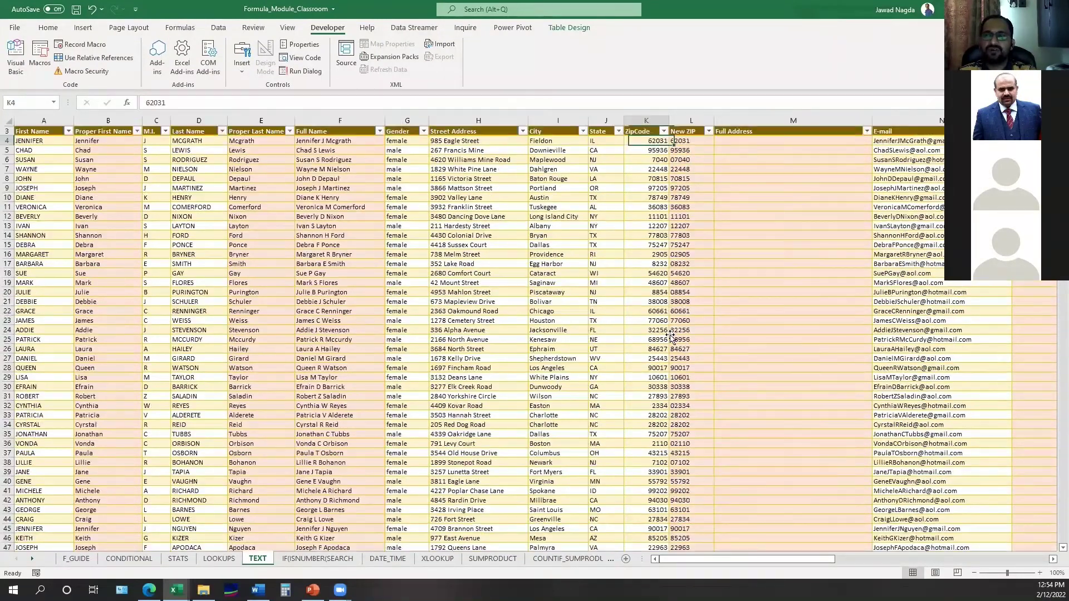
key("ctrl+shift+Down")
key("Right")
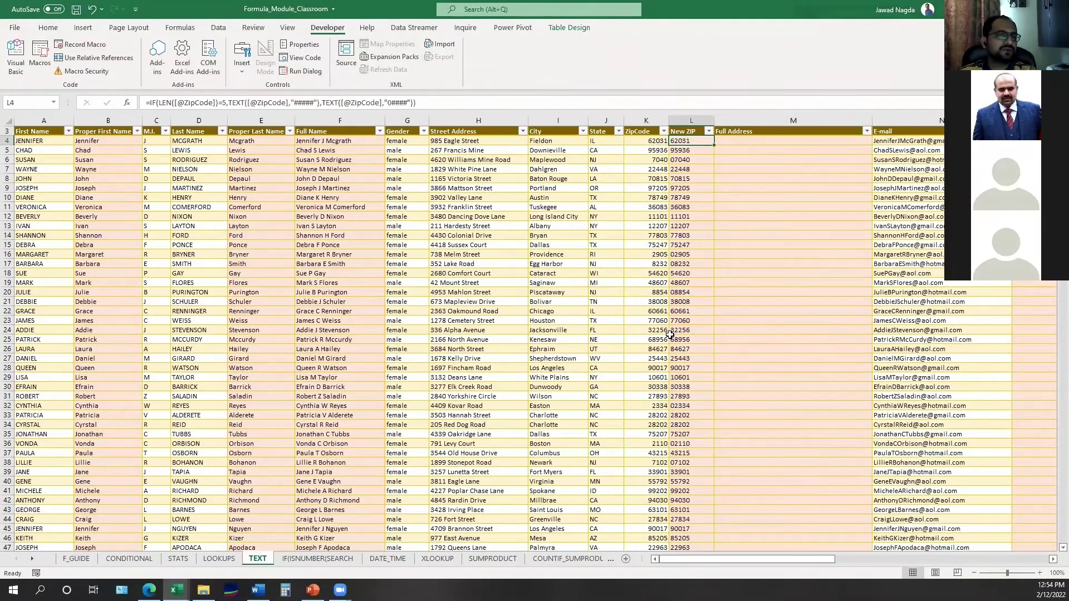